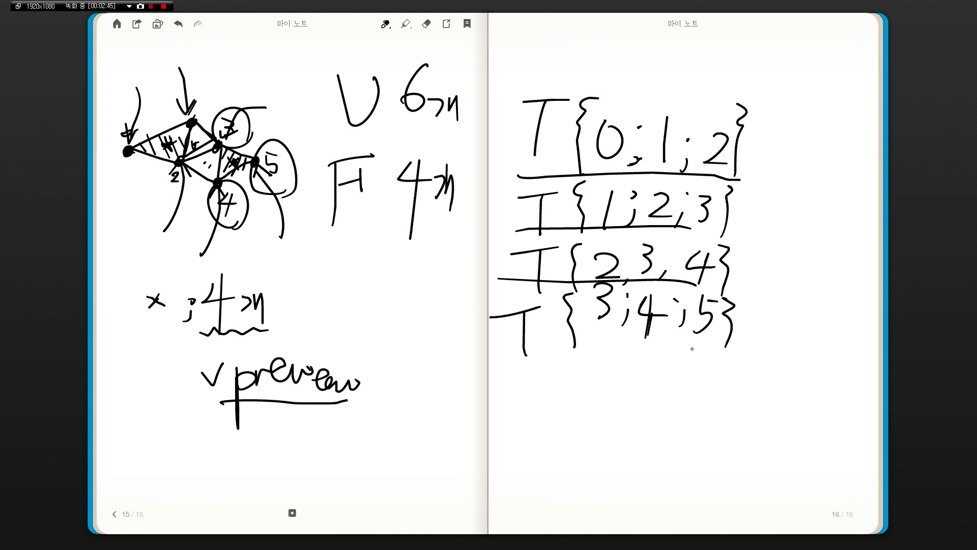
- On a new blank page, sketch two adjoining triangles that share an edge and mark the right triangle's vertices with dots
click(871, 521)
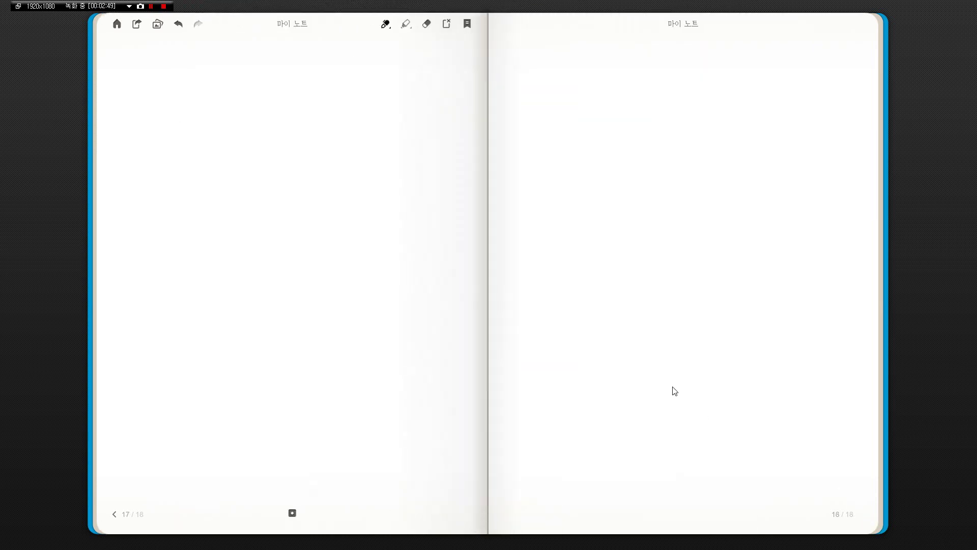
key(super+c)
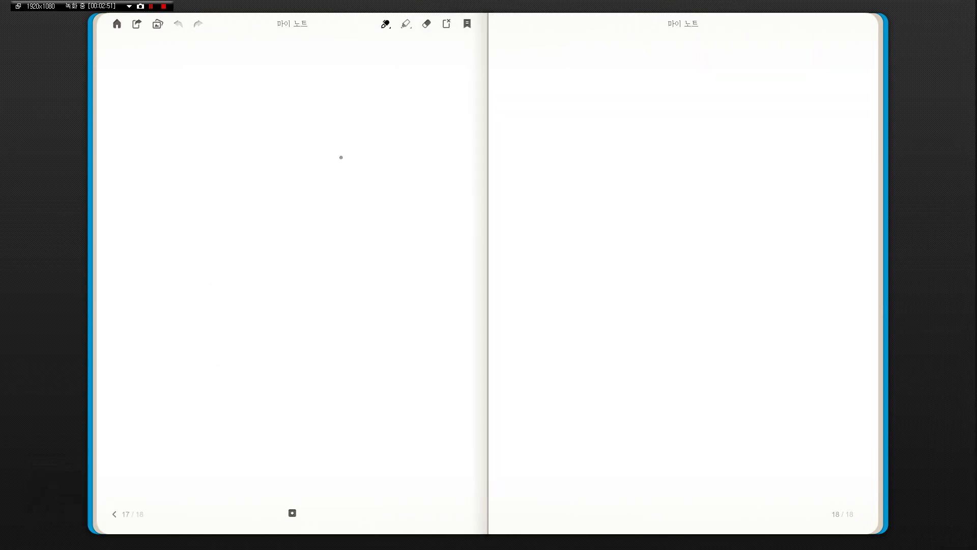
mouse_move(337, 126)
mouse_down()
mouse_move(259, 200)
mouse_move(307, 170)
mouse_move(320, 124)
mouse_move(398, 149)
mouse_move(362, 198)
mouse_move(296, 227)
mouse_up()
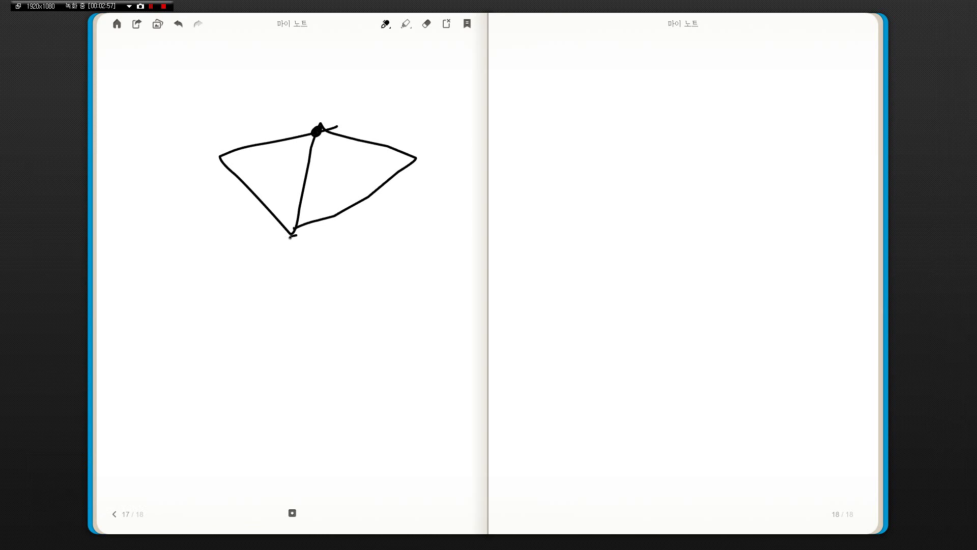
drag(290, 237, 293, 225)
drag(424, 156, 420, 164)
- Hatch the right triangle with diagonal strokes and circle its three vertices
mouse_move(333, 135)
mouse_down()
mouse_move(314, 168)
mouse_move(317, 191)
mouse_up()
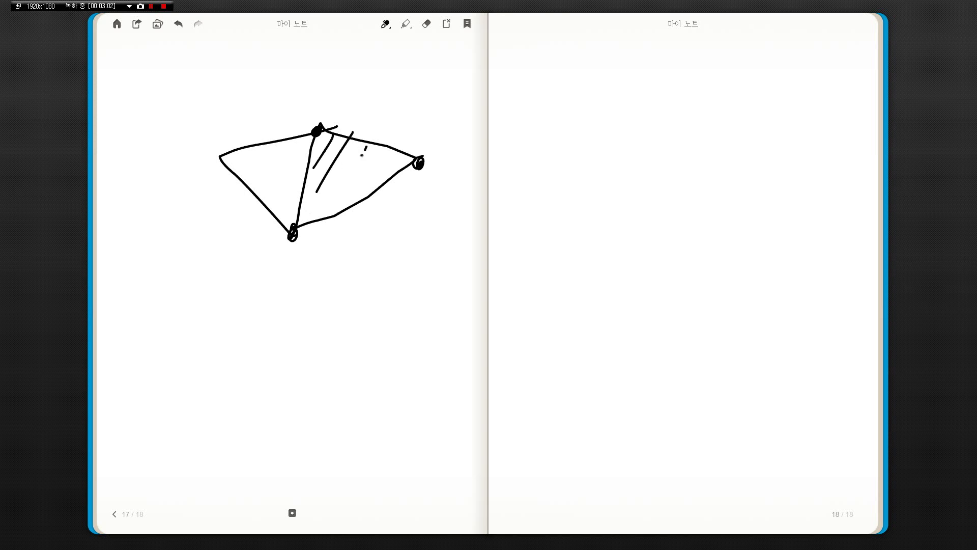
drag(362, 154, 332, 205)
drag(389, 147, 366, 188)
drag(319, 107, 332, 149)
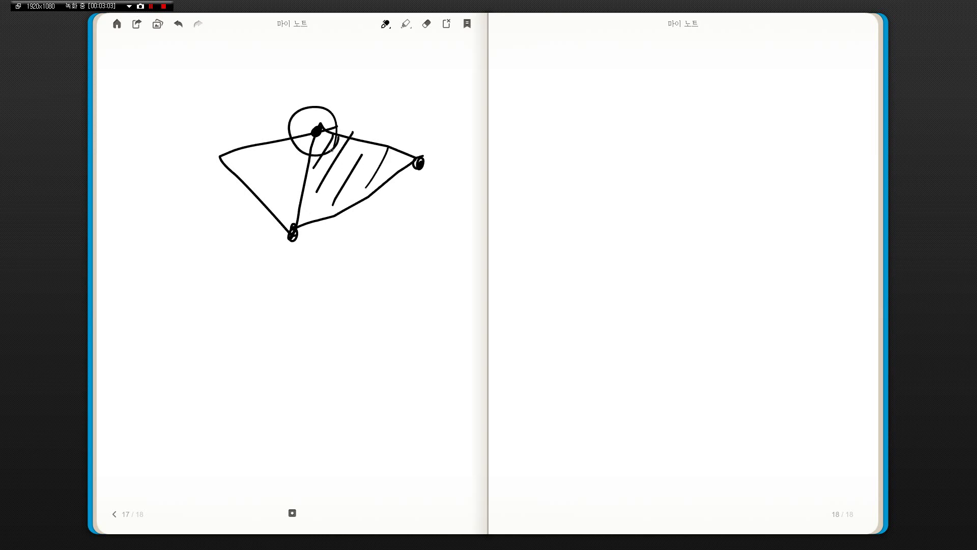
drag(304, 248, 301, 237)
drag(414, 182, 419, 198)
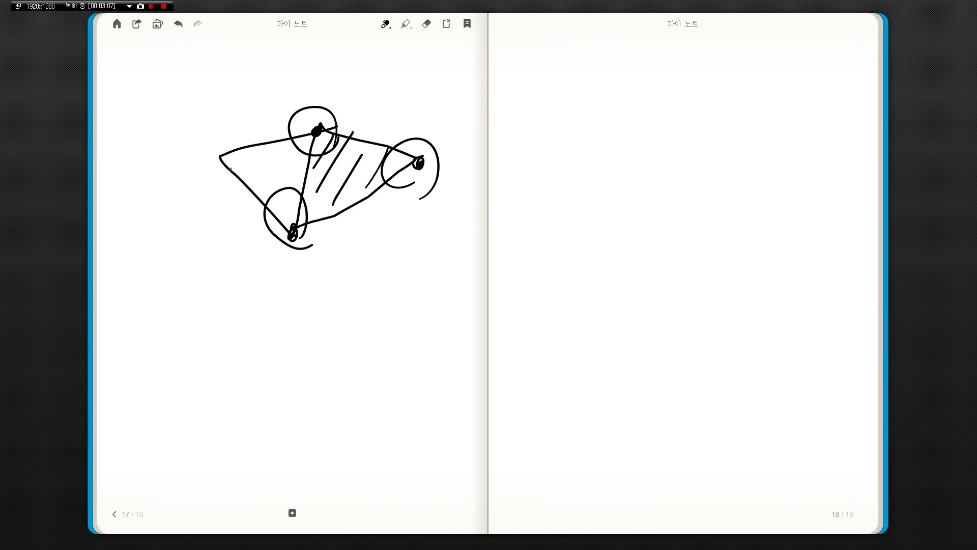
- Hatch the left triangle, dot and circle its outer vertex, and trace the outlines of both triangles
mouse_move(218, 155)
mouse_down()
mouse_move(234, 156)
mouse_move(241, 180)
mouse_up()
drag(255, 146, 260, 183)
mouse_move(266, 152)
mouse_down()
mouse_move(276, 203)
mouse_move(295, 196)
mouse_up()
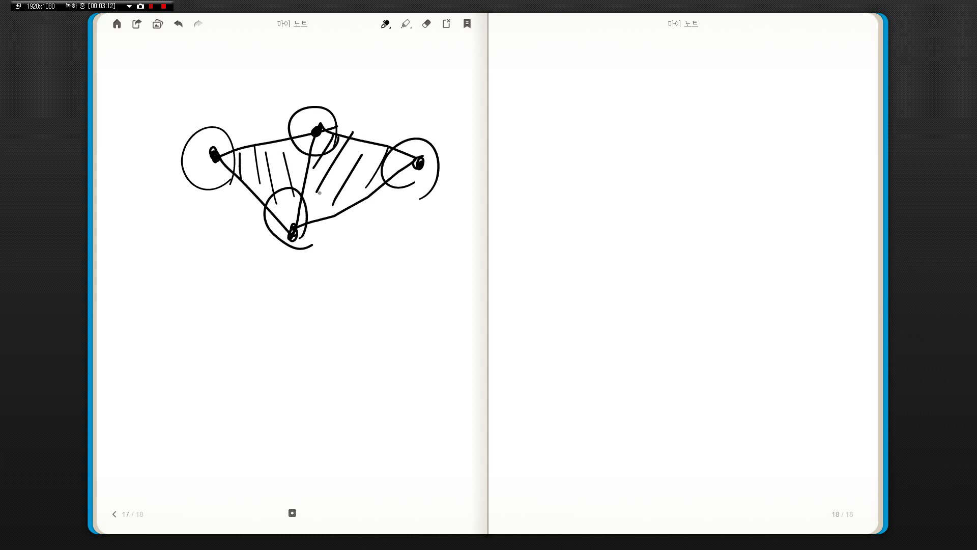
mouse_move(275, 118)
mouse_down()
mouse_move(227, 169)
mouse_move(309, 154)
mouse_move(407, 173)
mouse_move(319, 147)
mouse_up()
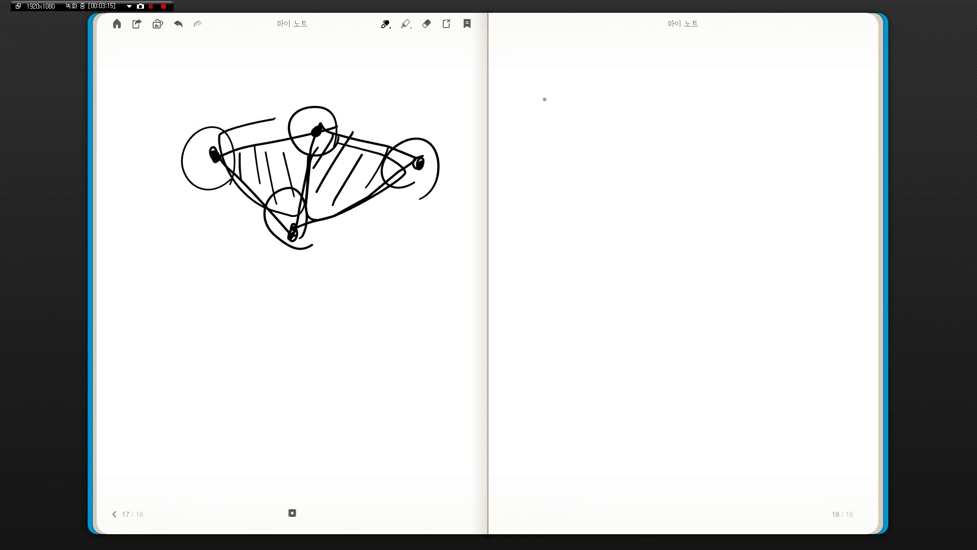
- Write the starred heading "1. preview" on the facing page and underline it
mouse_move(552, 87)
mouse_down()
mouse_move(520, 102)
mouse_move(552, 87)
mouse_move(554, 121)
mouse_move(603, 104)
mouse_move(672, 104)
mouse_move(674, 123)
mouse_up()
click(675, 93)
mouse_move(685, 118)
mouse_down()
mouse_move(702, 109)
mouse_move(708, 123)
mouse_move(736, 109)
mouse_up()
drag(594, 132, 731, 133)
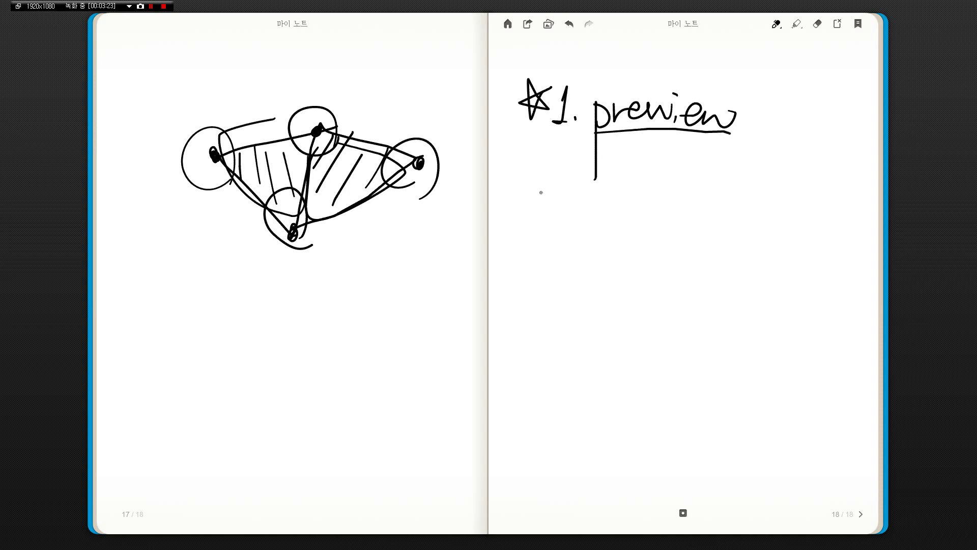
- Write "2. decon" below the heading with an arrow leading down to "con"
mouse_move(548, 219)
mouse_down()
mouse_move(565, 216)
mouse_move(577, 251)
mouse_up()
drag(614, 213, 613, 249)
mouse_move(610, 237)
mouse_down()
mouse_move(611, 248)
mouse_move(638, 251)
mouse_up()
mouse_move(659, 233)
mouse_down()
mouse_move(645, 245)
mouse_move(661, 256)
mouse_move(682, 239)
mouse_move(669, 255)
mouse_move(701, 251)
mouse_up()
drag(652, 285, 646, 306)
mouse_move(662, 290)
mouse_down()
mouse_move(606, 338)
mouse_move(627, 349)
mouse_up()
- Circle the "decon" to "con" note, replacing the first messy circle, and mark the preview heading
mouse_move(642, 330)
mouse_down()
mouse_move(646, 340)
mouse_move(681, 335)
mouse_move(626, 383)
mouse_move(677, 352)
mouse_move(661, 373)
mouse_up()
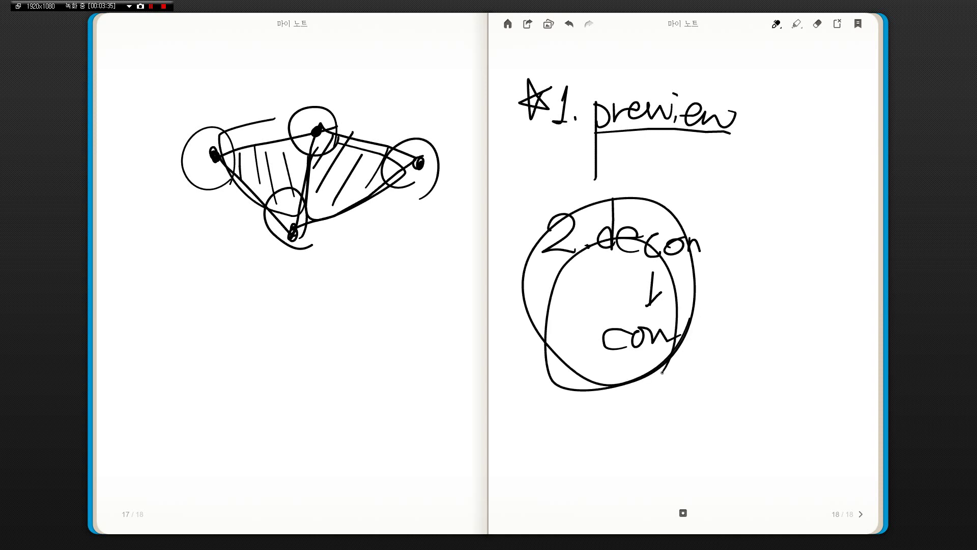
key(ctrl+z)
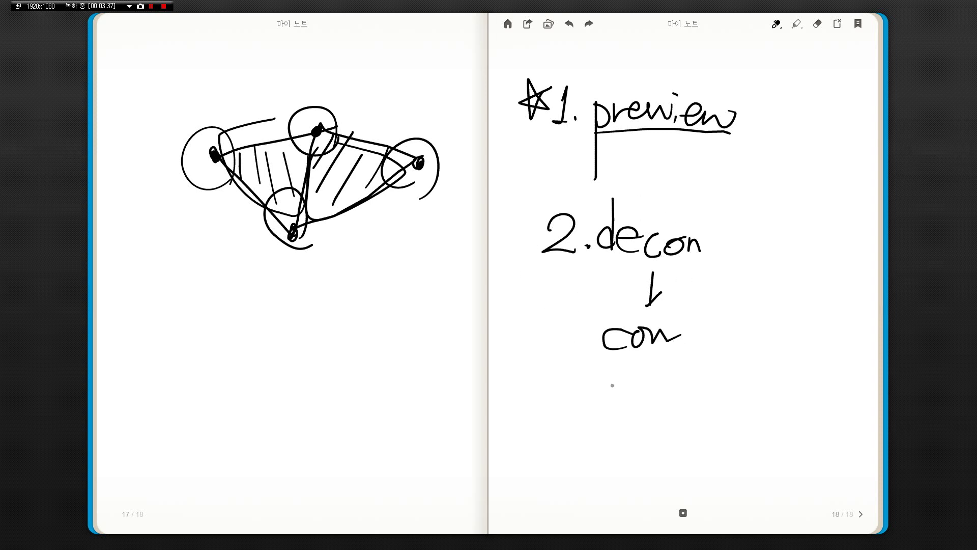
mouse_move(670, 387)
mouse_down()
mouse_move(657, 214)
mouse_move(668, 389)
mouse_up()
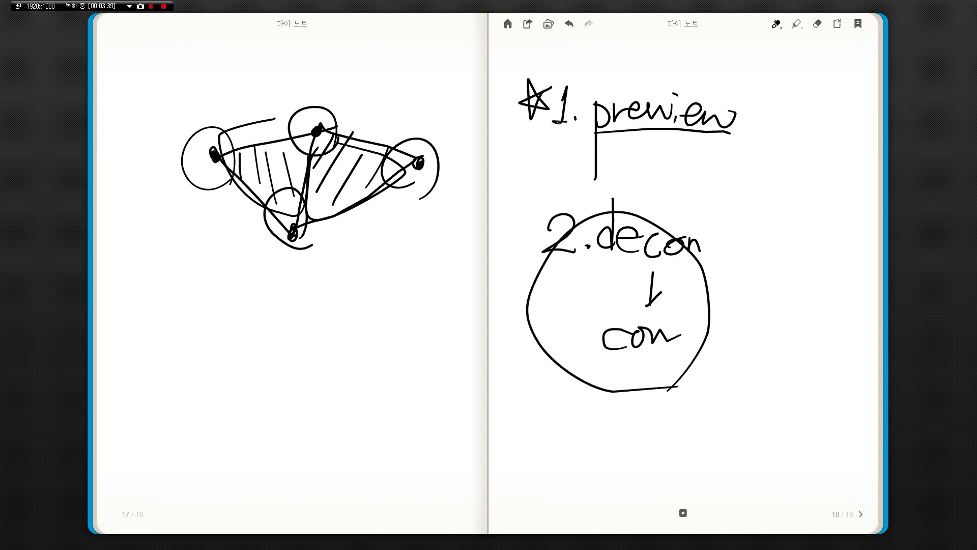
drag(543, 134, 673, 150)
- Switch to Grasshopper and disconnect the gradient from the C input of the Construct Mesh component
key(alt+Tab)
right_drag(599, 203, 554, 179)
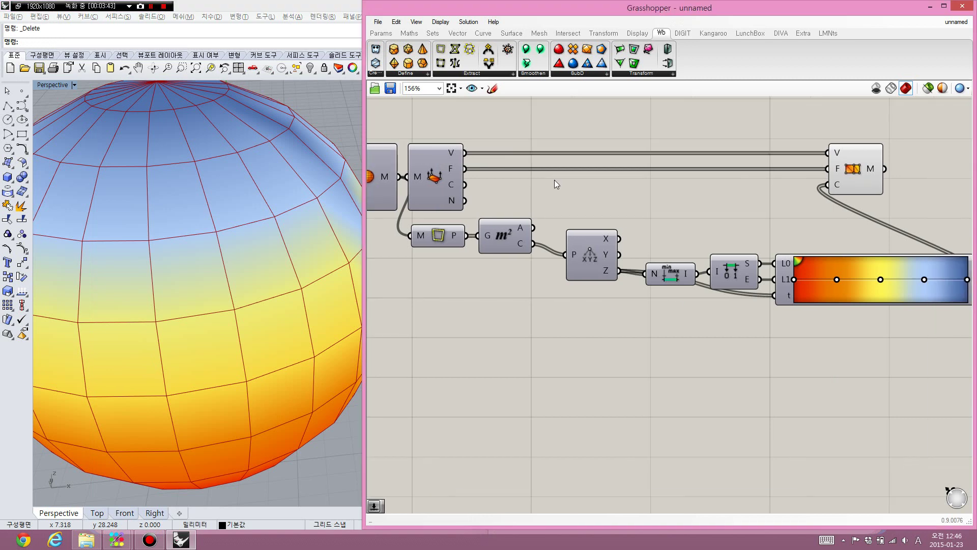
scroll(554, 180, down, 1)
drag(807, 184, 892, 260)
click(706, 182)
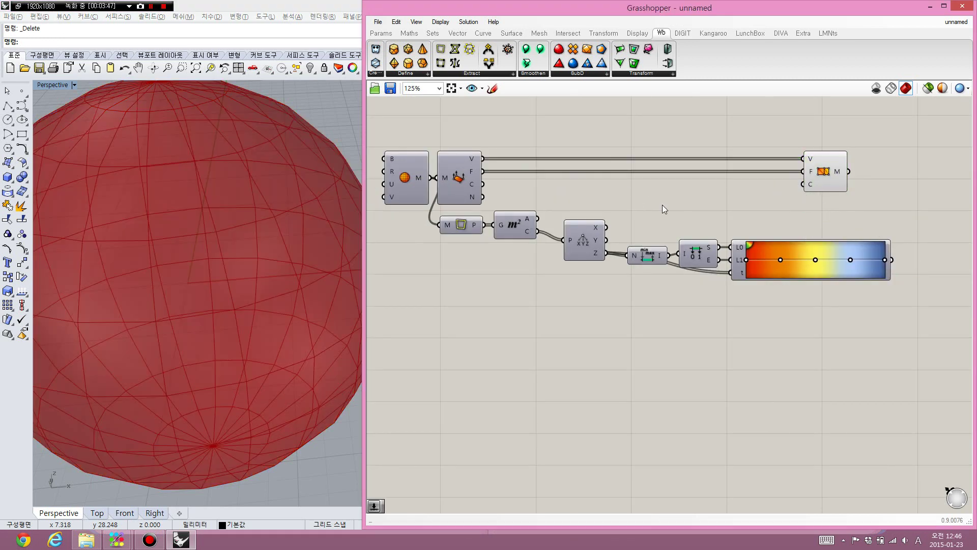
- Rearrange the canvas, moving the Face Polylines and colour chain down and the Mesh Sphere below the Deconstruct Mesh component
drag(792, 209, 521, 283)
drag(512, 237, 509, 309)
click(534, 238)
right_drag(517, 200, 568, 228)
click(528, 198)
shift+drag(878, 205, 800, 116)
click(526, 221)
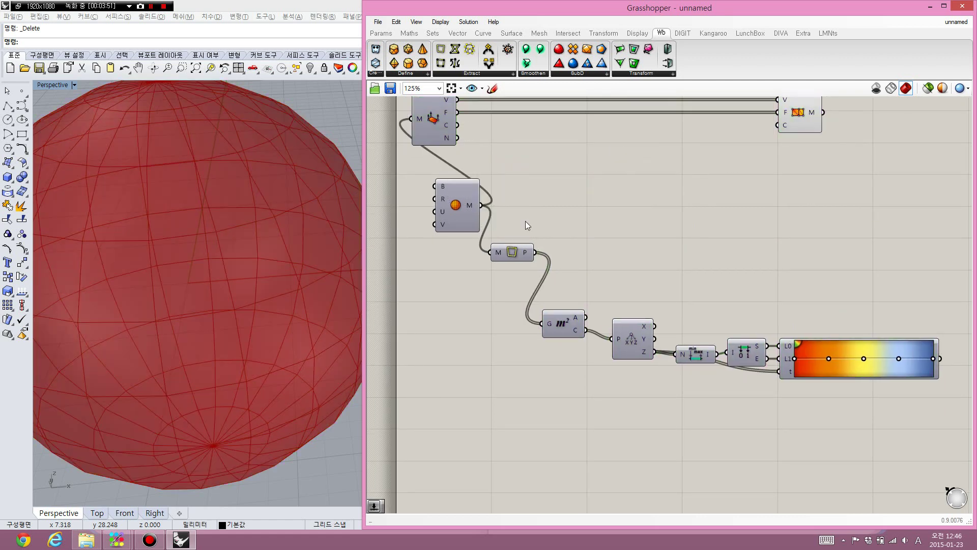
- Preview the Mesh Sphere component and inspect its mesh in the Perspective viewport
click(465, 211)
scroll(475, 210, up, 2)
key(ctrl+q)
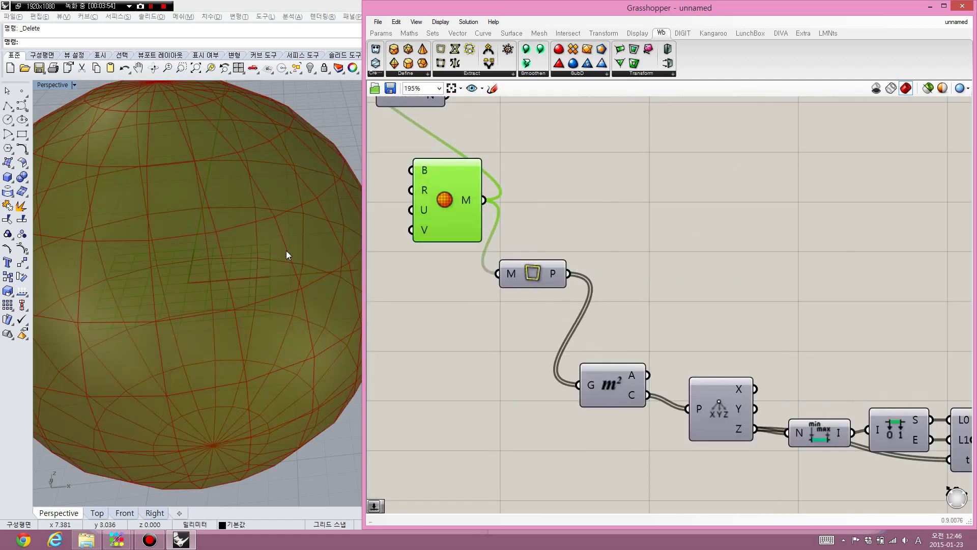
shift+right_drag(287, 250, 276, 261)
scroll(276, 261, down, 2)
right_drag(495, 254, 511, 267)
click(566, 201)
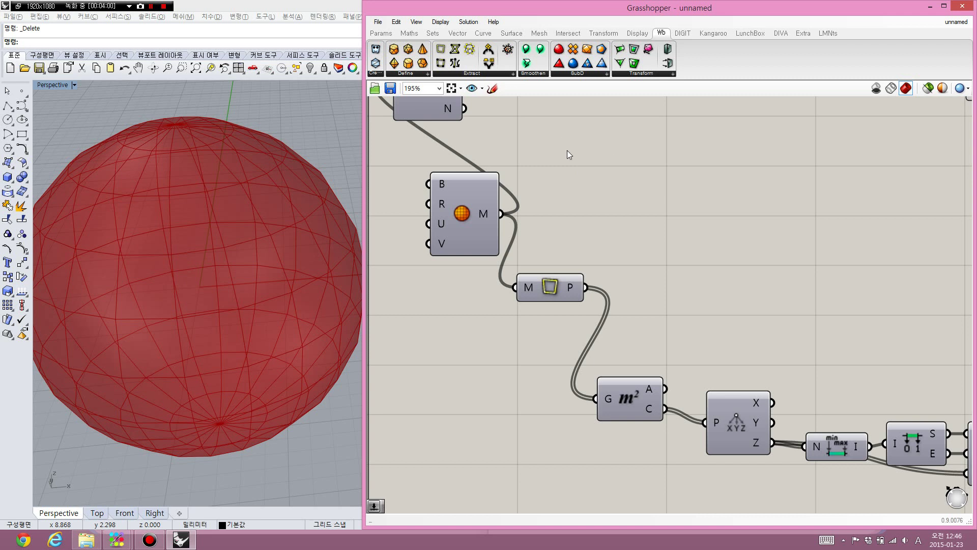
- Try to add a mesh explode component by searching for "meshexplode"
double_click(564, 180)
text(mehs)
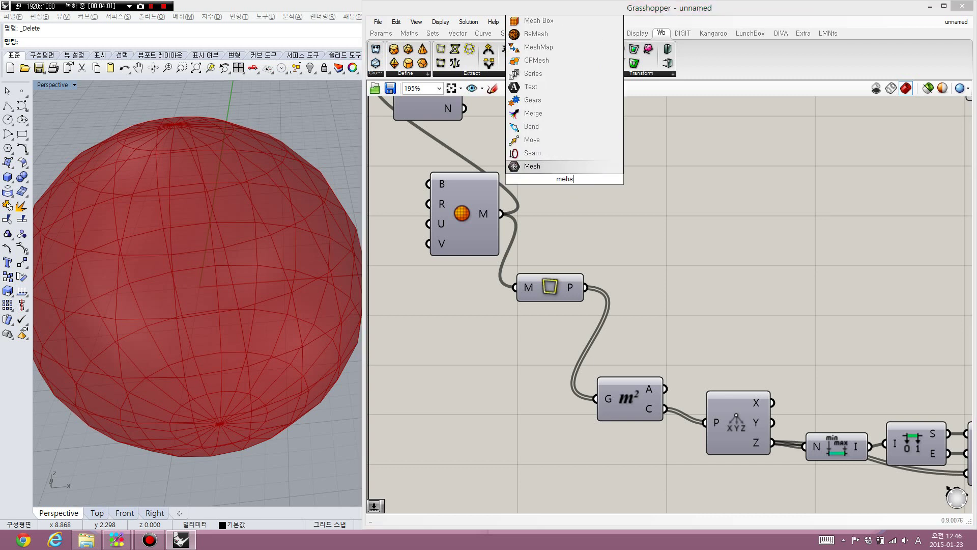
key(BackSpace)
key(BackSpace)
text(shexplode)
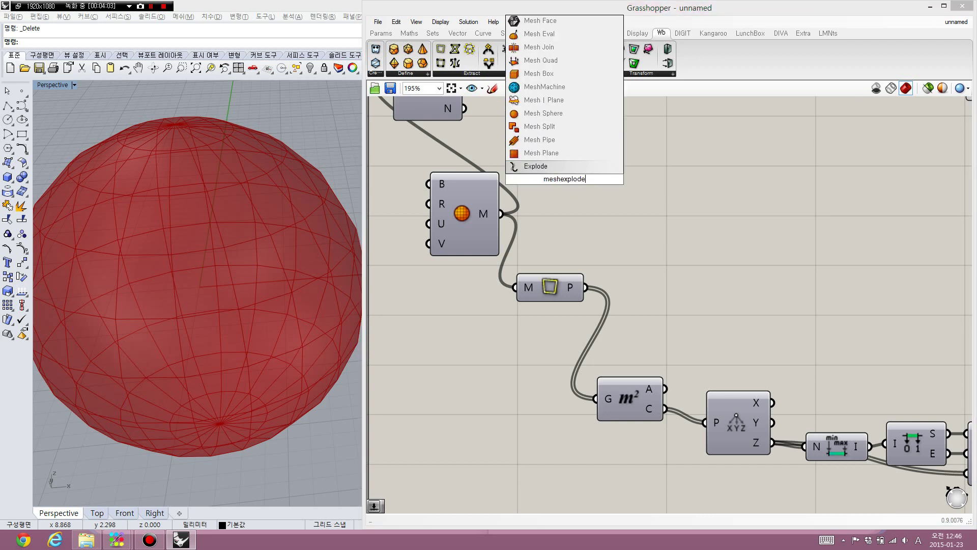
click(564, 167)
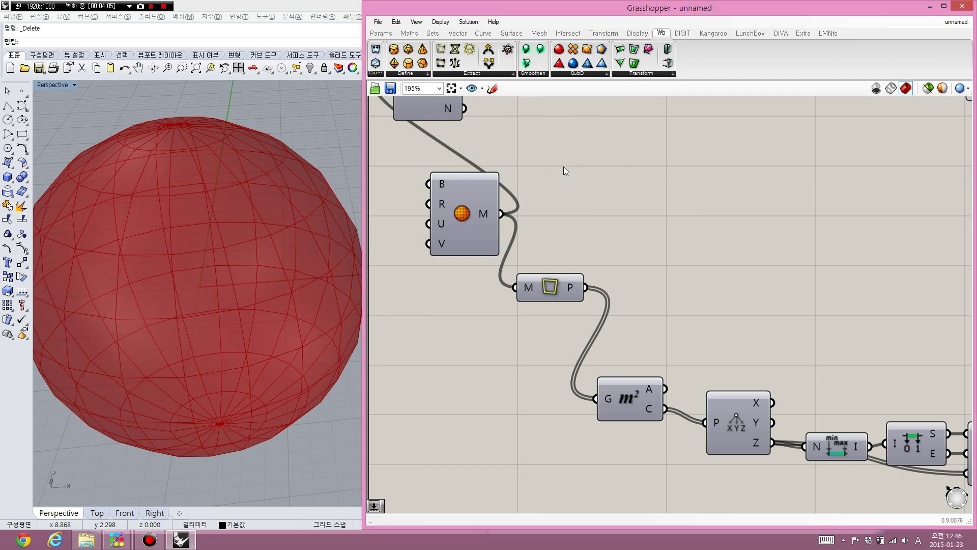
- Place a second Weaverbird Face Polylines component on the canvas and delete it
scroll(517, 184, up, 2)
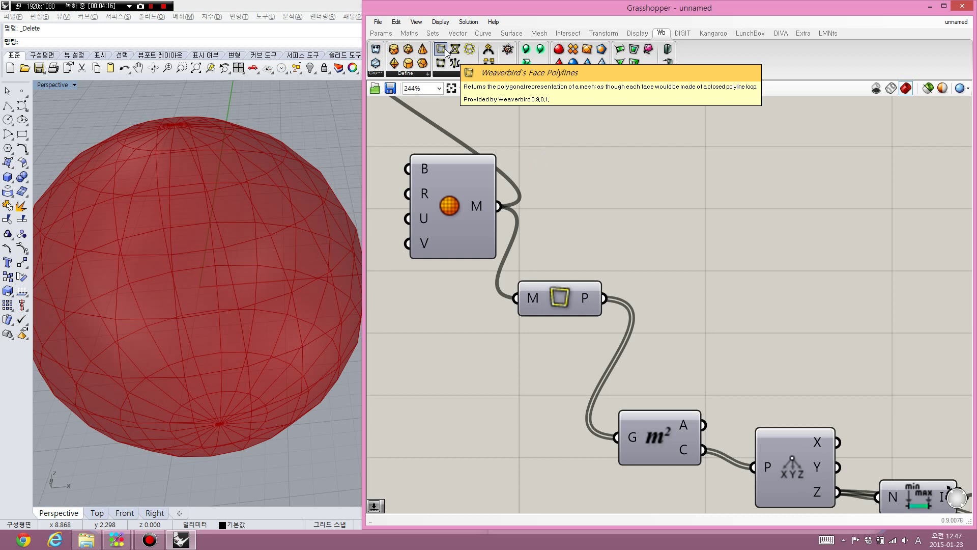
drag(446, 51, 619, 184)
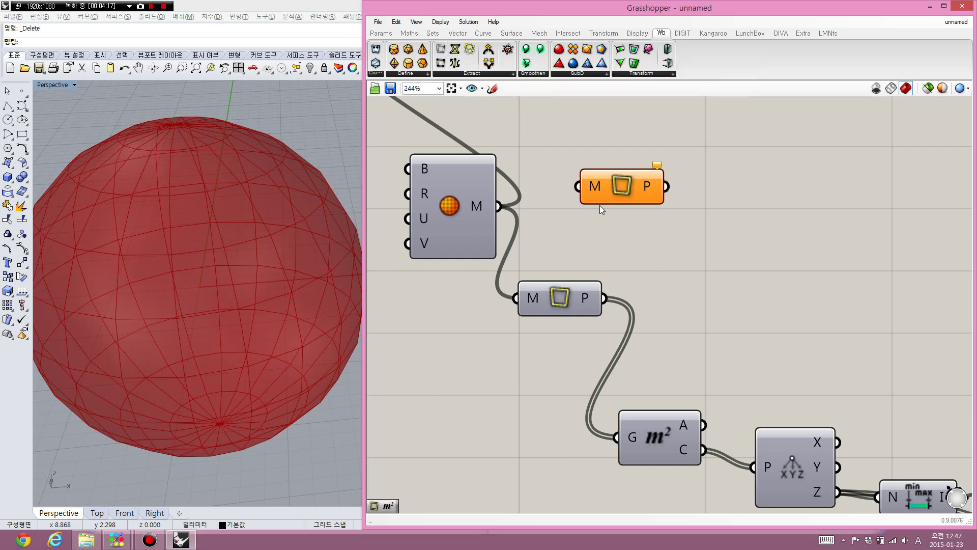
key(Delete)
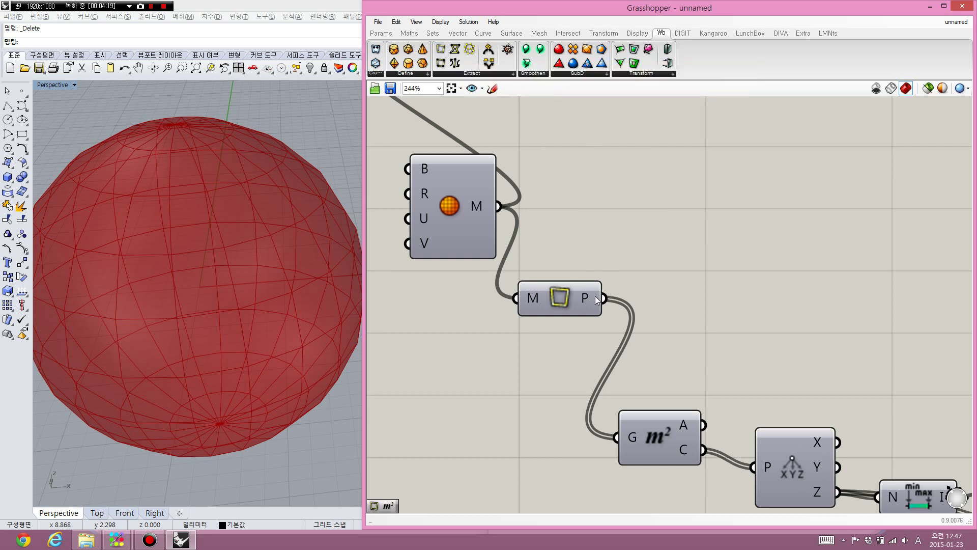
- Disconnect Face Polylines from the Area component and move it up beside the Mesh Sphere
ctrl+drag(603, 298, 619, 437)
click(566, 310)
drag(566, 310, 596, 203)
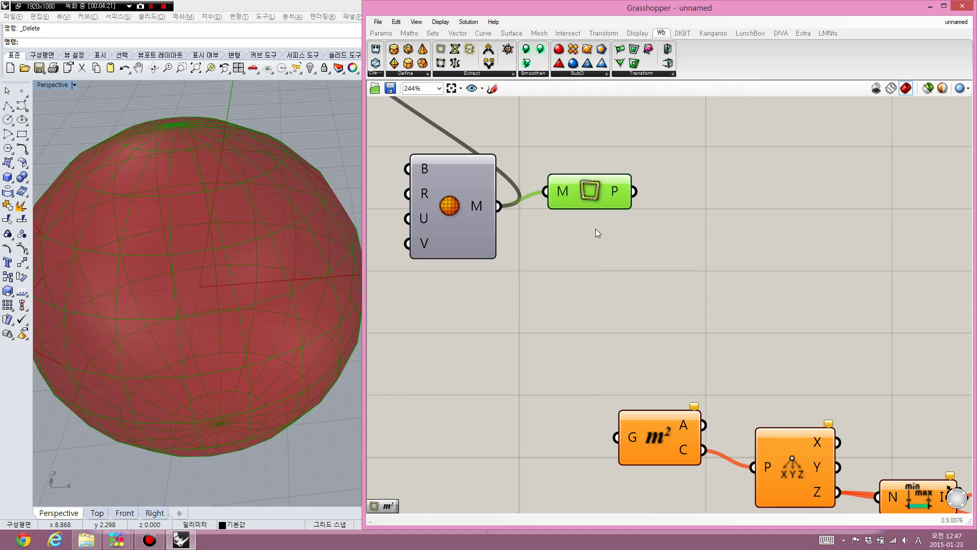
- Hide the Construct Mesh preview and align the Face Polylines component with the Mesh Sphere's output
right_drag(559, 265, 565, 273)
scroll(566, 272, down, 5)
drag(796, 233, 747, 183)
key(ctrl+q)
scroll(543, 245, up, 4)
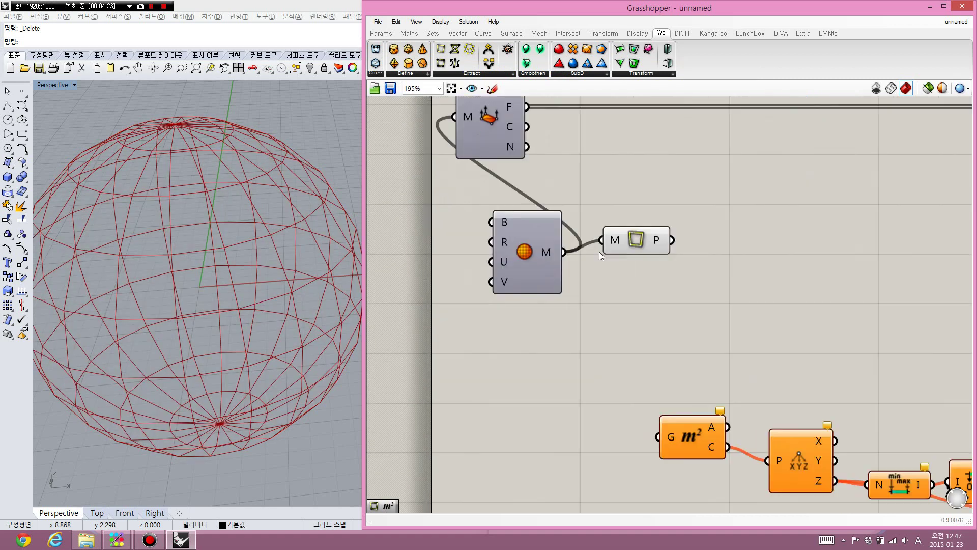
click(625, 250)
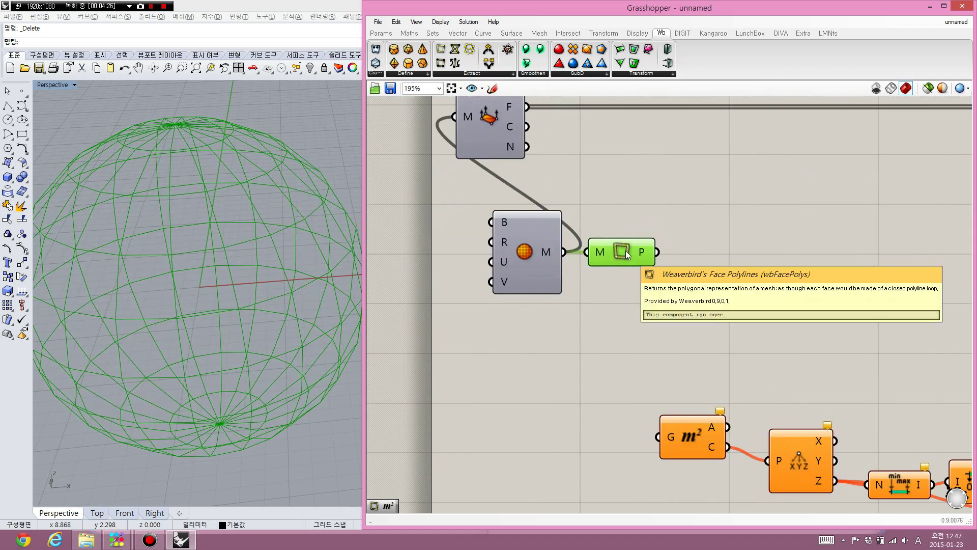
click(632, 221)
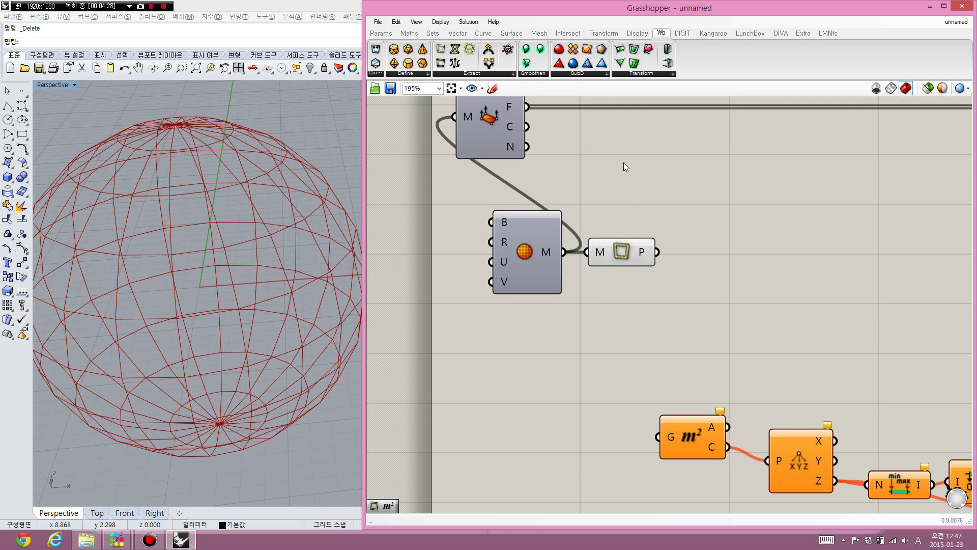
- Add a Boundary Surfaces component and connect its E input to the P output of Face Polylines
click(434, 34)
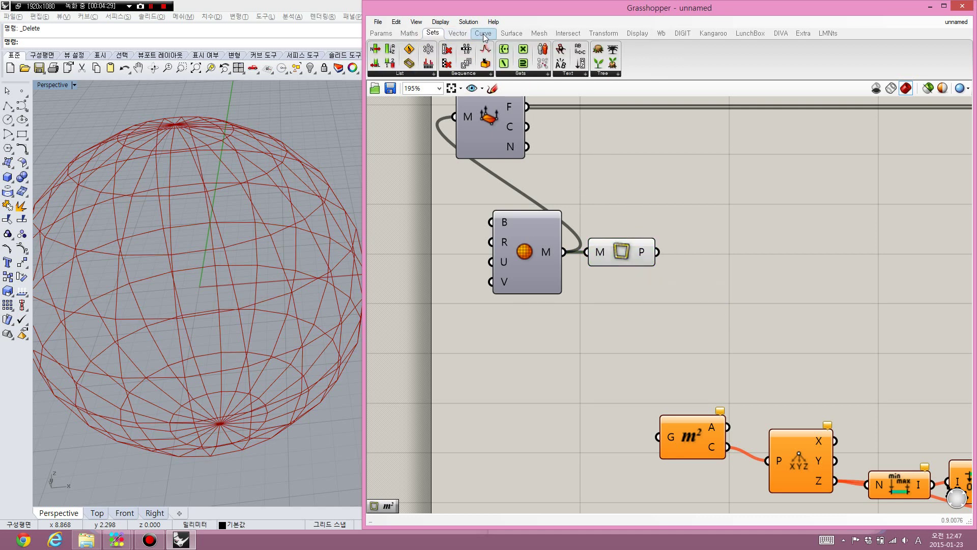
click(511, 33)
mouse_move(490, 50)
mouse_down()
mouse_move(670, 169)
mouse_move(726, 267)
mouse_move(705, 264)
mouse_move(730, 252)
mouse_up()
drag(682, 257, 658, 252)
- Hide the Face Polylines preview and select Boundary Surfaces to highlight its surfaces in the viewport
click(603, 286)
click(608, 257)
right_drag(597, 279, 559, 274)
key(ctrl+q)
click(674, 255)
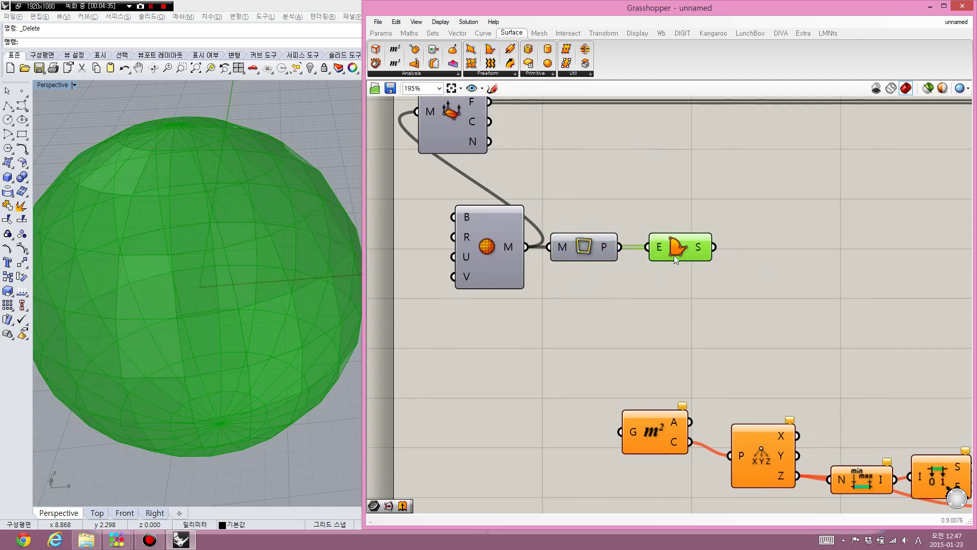
- Connect the P output of Face Polylines to the G input of the Area component
right_drag(632, 264, 566, 246)
scroll(566, 246, down, 1)
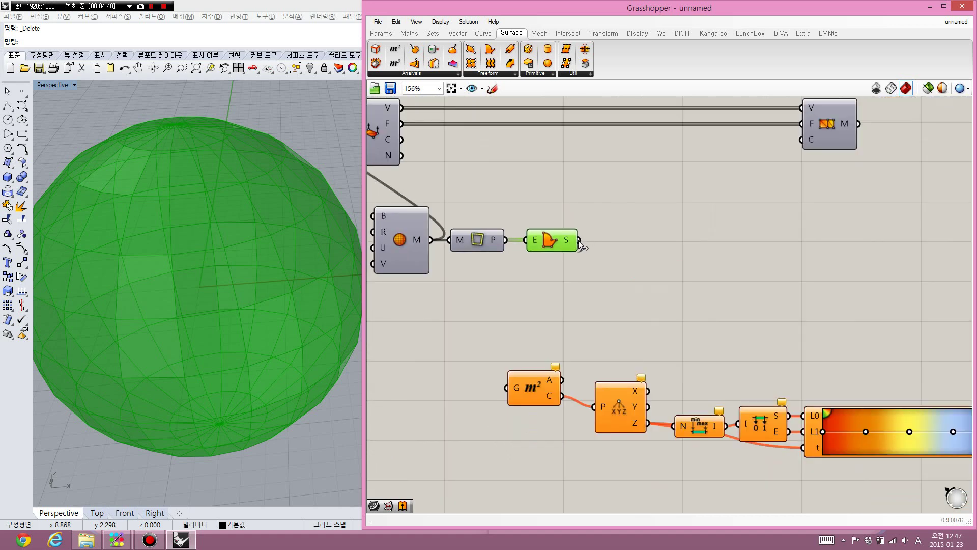
drag(579, 244, 507, 388)
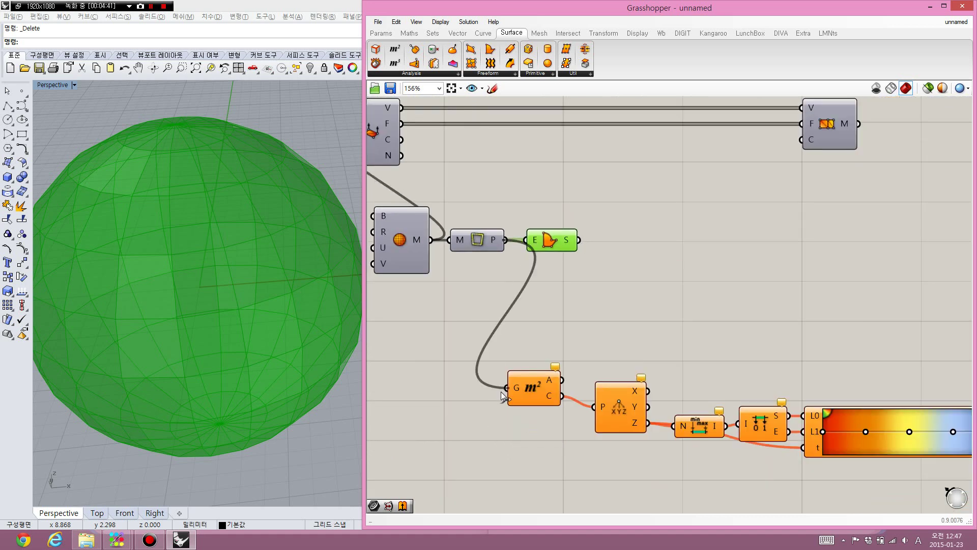
right_drag(519, 367, 505, 355)
scroll(505, 354, down, 2)
scroll(519, 335, up, 2)
right_drag(502, 318, 521, 306)
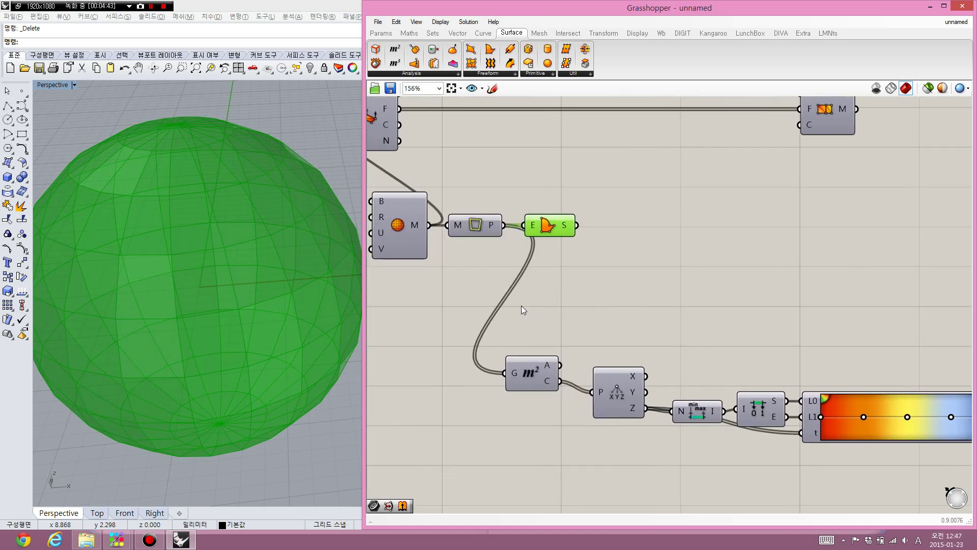
scroll(499, 276, up, 1)
- Select the Area component and inspect the centre points of the sphere's faces
drag(502, 267, 465, 188)
click(530, 384)
click(530, 386)
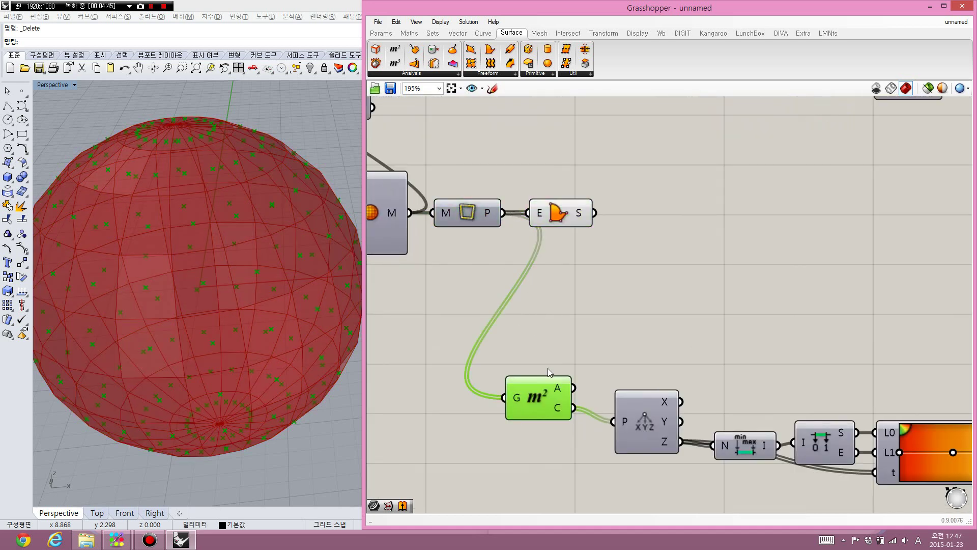
click(548, 348)
click(517, 402)
- Try to connect the gradient's output to the C input of the Construct Mesh component
right_drag(636, 318, 555, 280)
scroll(555, 277, down, 3)
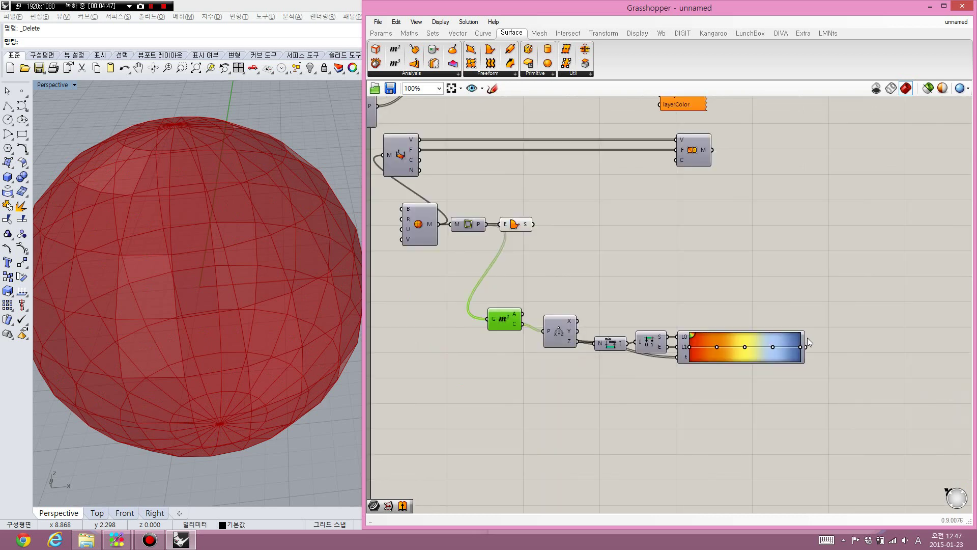
scroll(806, 337, up, 1)
drag(806, 350, 673, 176)
right_drag(659, 145, 663, 245)
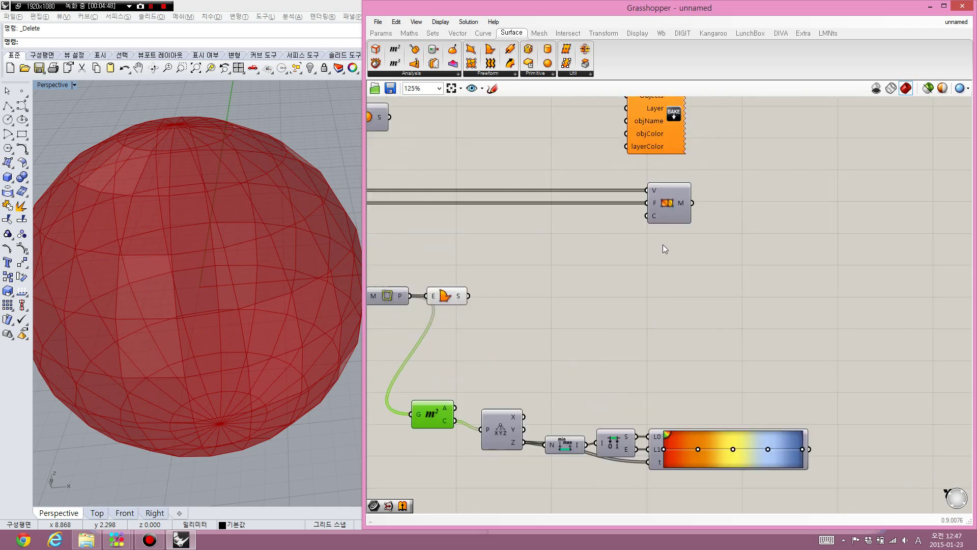
- Add a Custom Preview component on the canvas below Construct Mesh
double_click(649, 306)
text(custom preview)
key(Return)
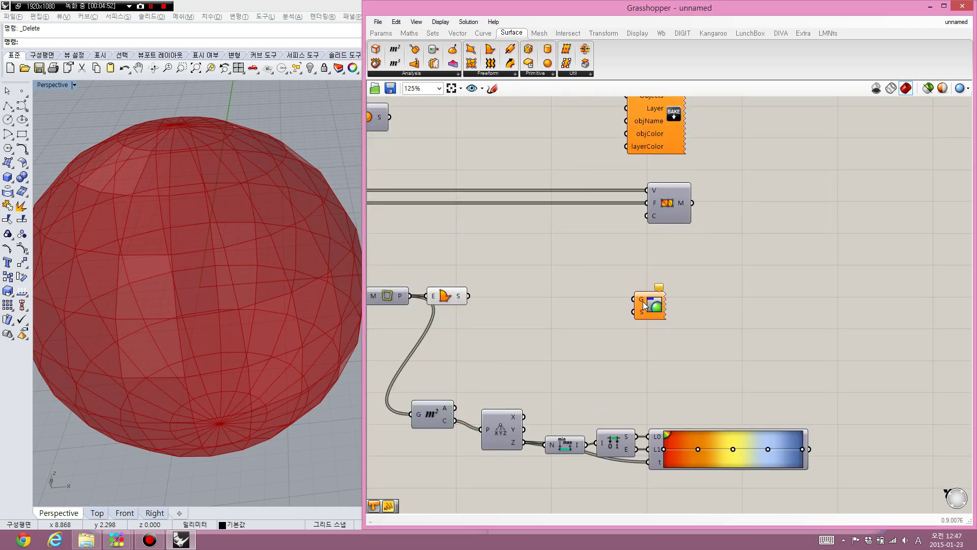
- Connect the Boundary Surfaces S output to the Custom Preview G input, and the gradient's output to its S input
drag(492, 256, 408, 341)
scroll(471, 311, up, 3)
drag(467, 286, 794, 293)
right_drag(794, 294, 716, 198)
scroll(716, 198, down, 1)
drag(713, 215, 938, 428)
click(696, 200)
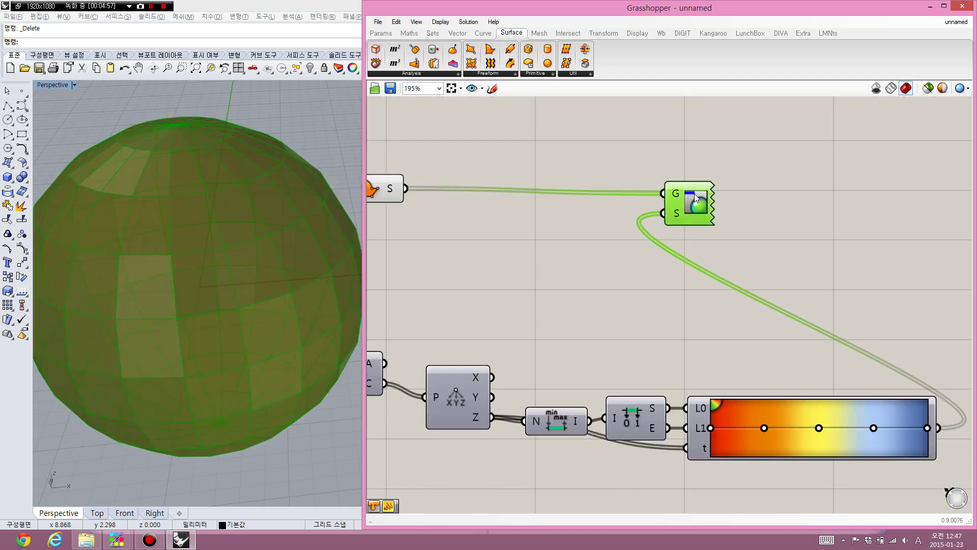
right_drag(611, 224, 639, 266)
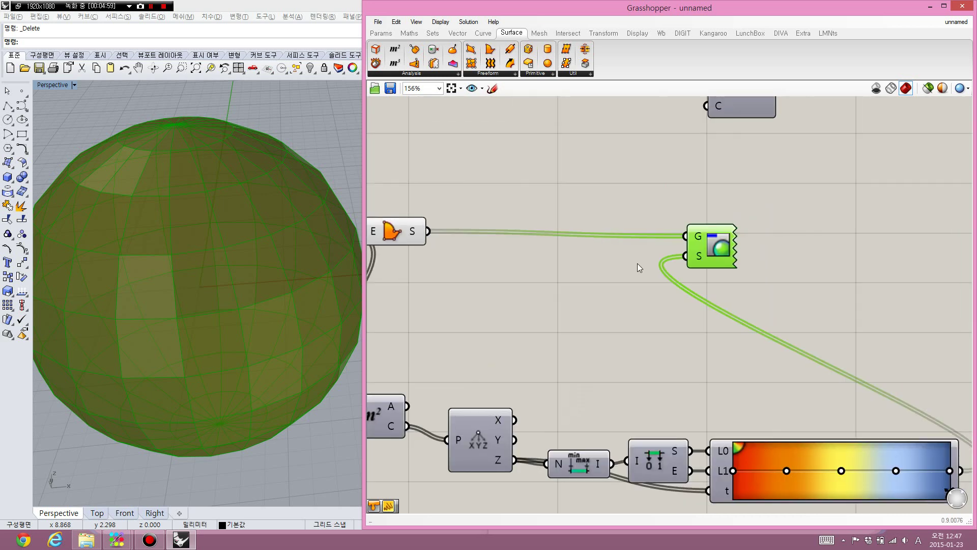
- Move the Bake component beside Custom Preview and transfer the G and S wires to its Objects and objColor inputs
scroll(639, 267, down, 2)
right_drag(675, 101, 664, 224)
drag(668, 194, 744, 364)
scroll(744, 364, up, 2)
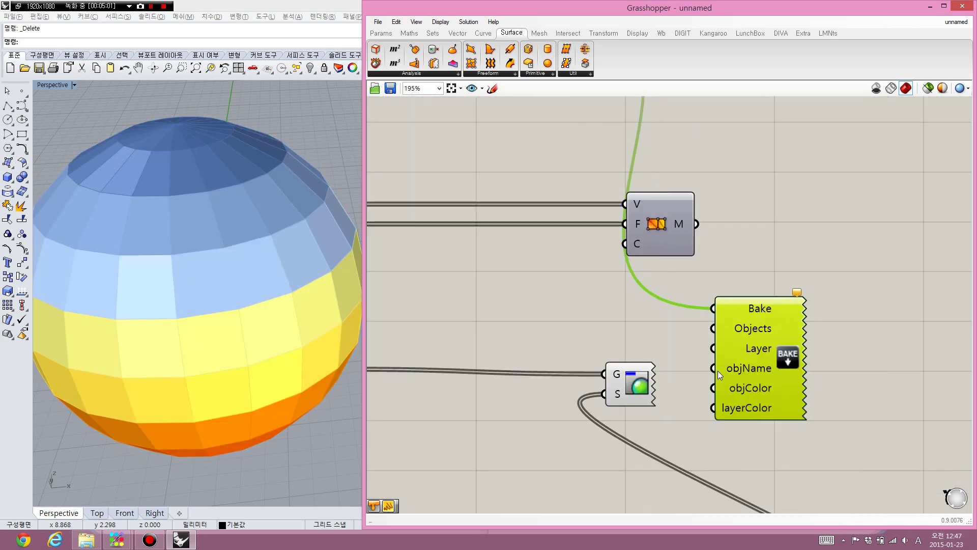
right_drag(718, 371, 755, 315)
ctrl+shift+drag(643, 317, 751, 272)
ctrl+shift+drag(642, 336, 742, 334)
right_drag(672, 207, 660, 255)
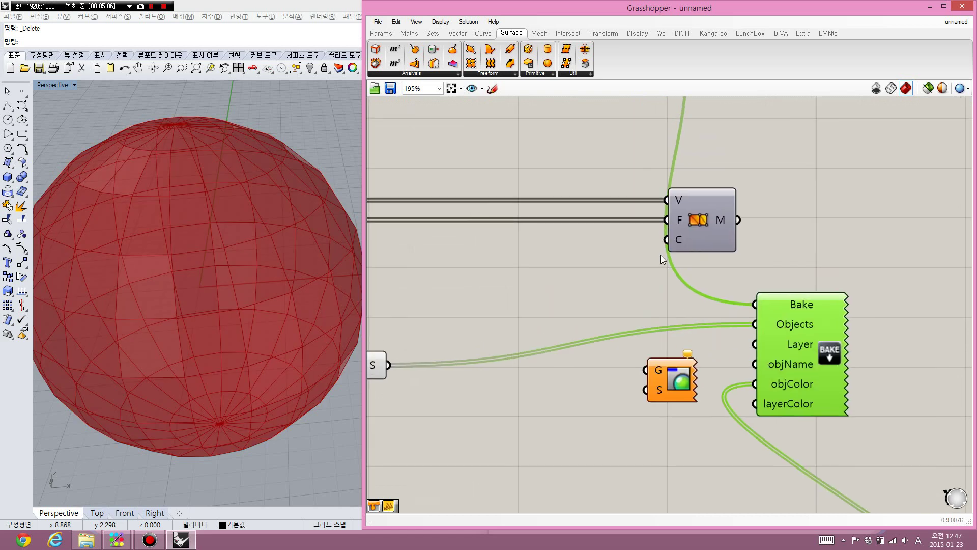
- Set the Toggle to True to bake the coloured surfaces, and move the baked surfaces above the previewed sphere
scroll(651, 289, down, 1)
double_click(593, 134)
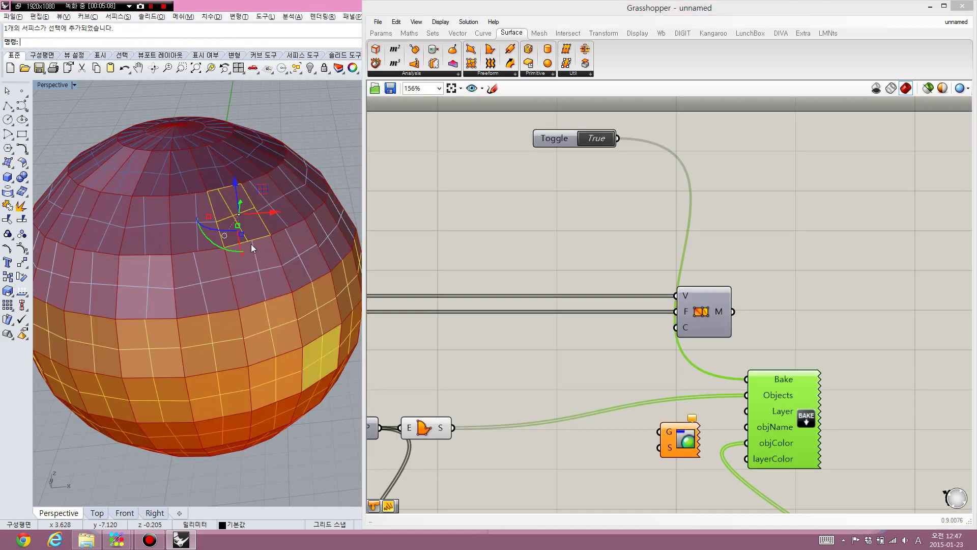
scroll(251, 243, down, 5)
click(252, 224)
drag(235, 221, 232, 135)
click(301, 161)
scroll(227, 219, up, 6)
scroll(263, 275, up, 4)
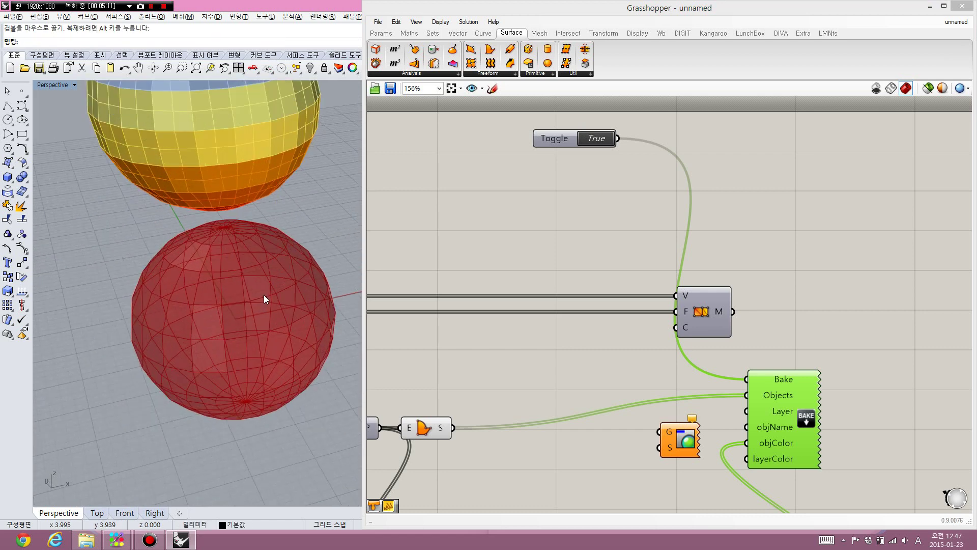
scroll(657, 318, down, 3)
scroll(738, 336, up, 2)
- Set the Toggle back to False and move the Bake component up, clear of Construct Mesh
drag(826, 352, 848, 272)
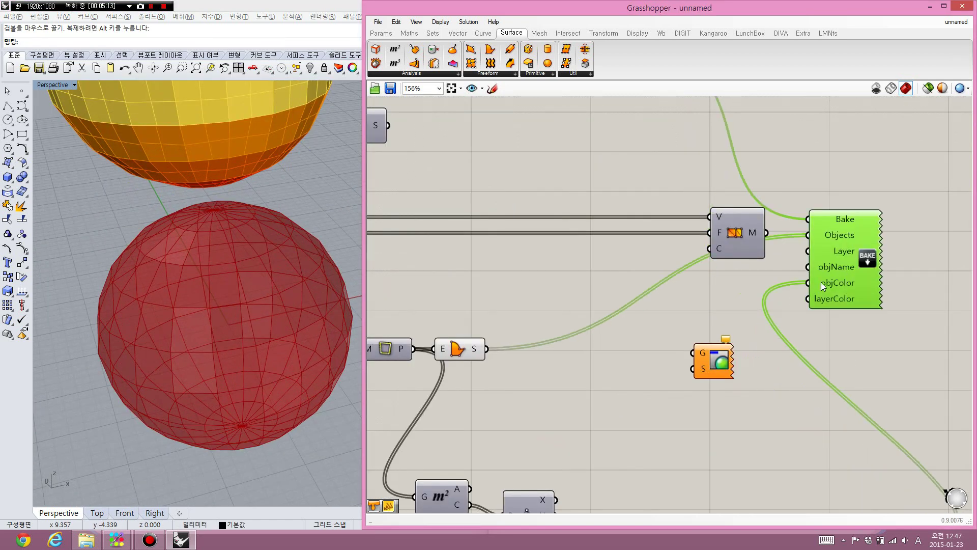
scroll(812, 250, down, 1)
scroll(812, 249, down, 1)
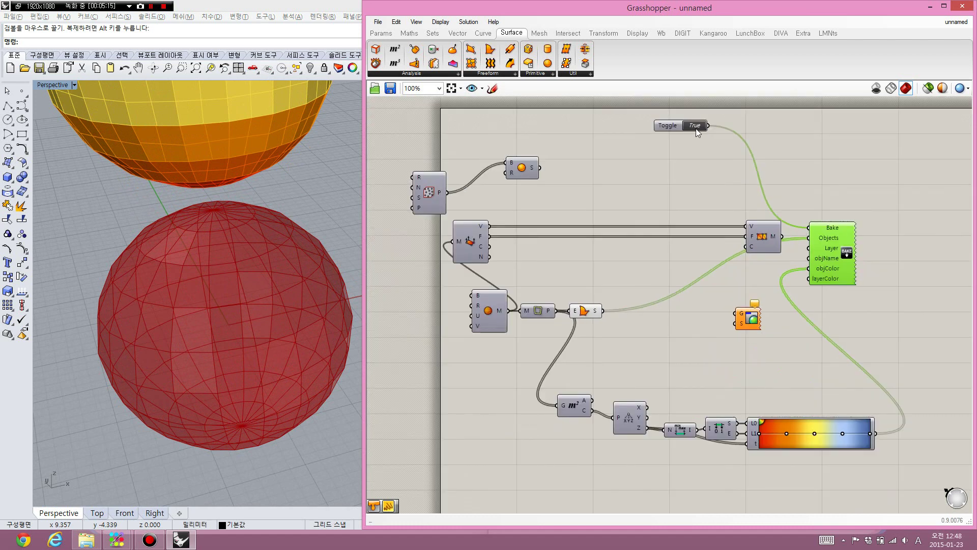
double_click(695, 127)
drag(820, 251, 835, 186)
- Delete the Boundary Surfaces and Face Polylines components
click(591, 331)
scroll(591, 324, up, 4)
click(572, 283)
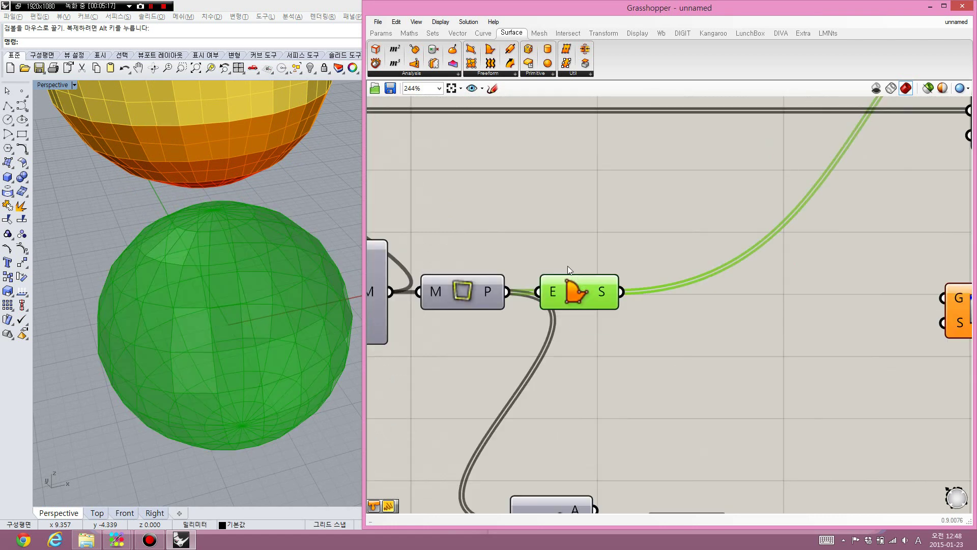
right_drag(569, 268, 612, 223)
scroll(592, 241, down, 2)
key(Delete)
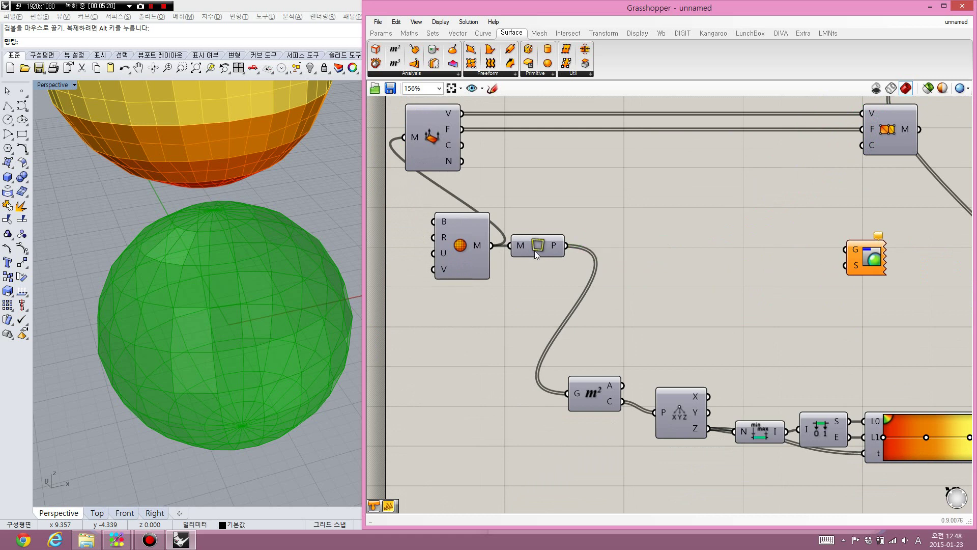
drag(534, 253, 534, 289)
key(Delete)
- Move the Deconstruct Mesh component next to Mesh Sphere and preview its vertices in the viewport
drag(454, 159, 539, 255)
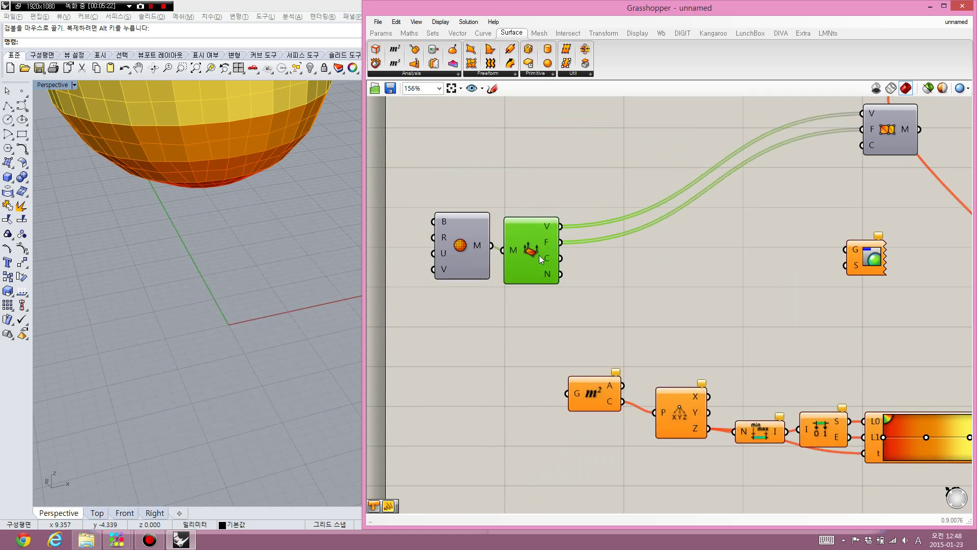
scroll(541, 249, up, 2)
click(605, 260)
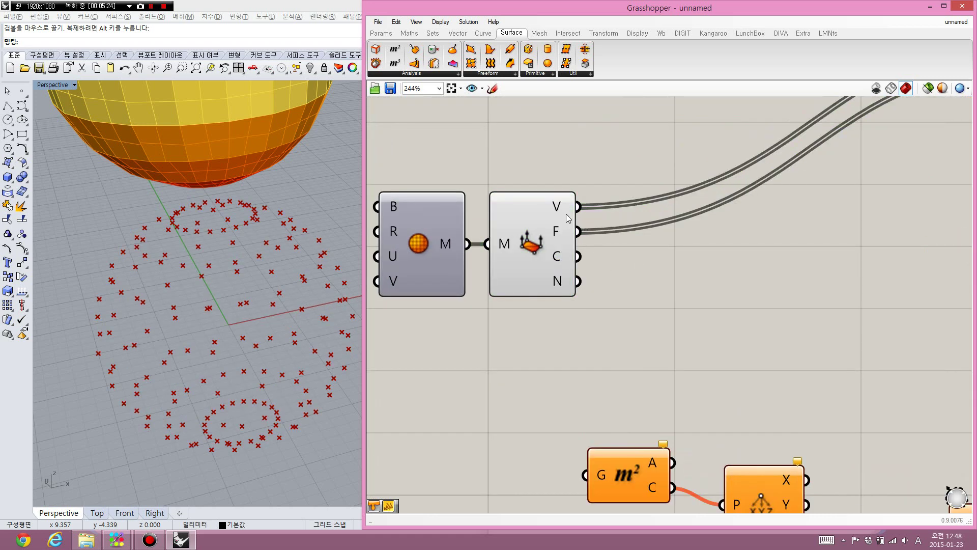
mouse_move(569, 217)
right_drag(302, 311, 246, 259)
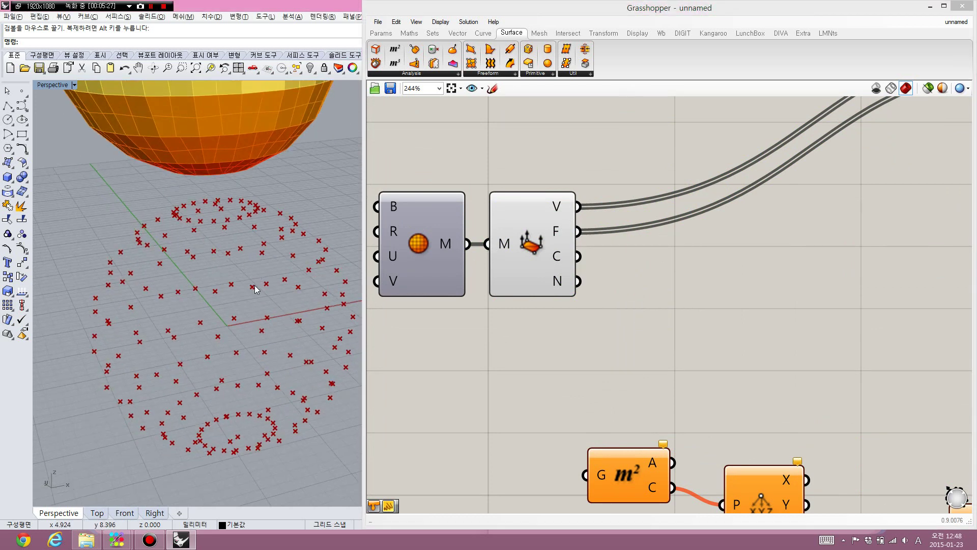
scroll(239, 274, up, 2)
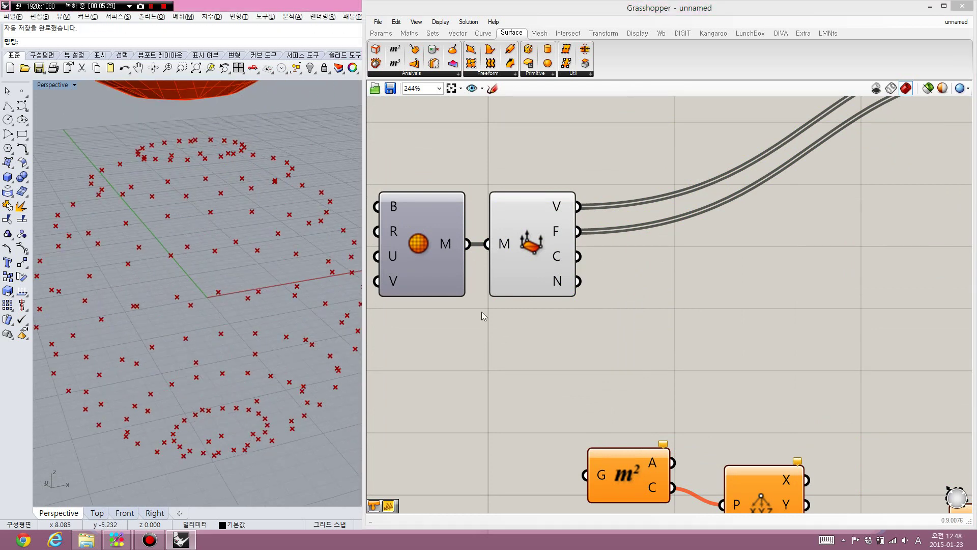
click(543, 344)
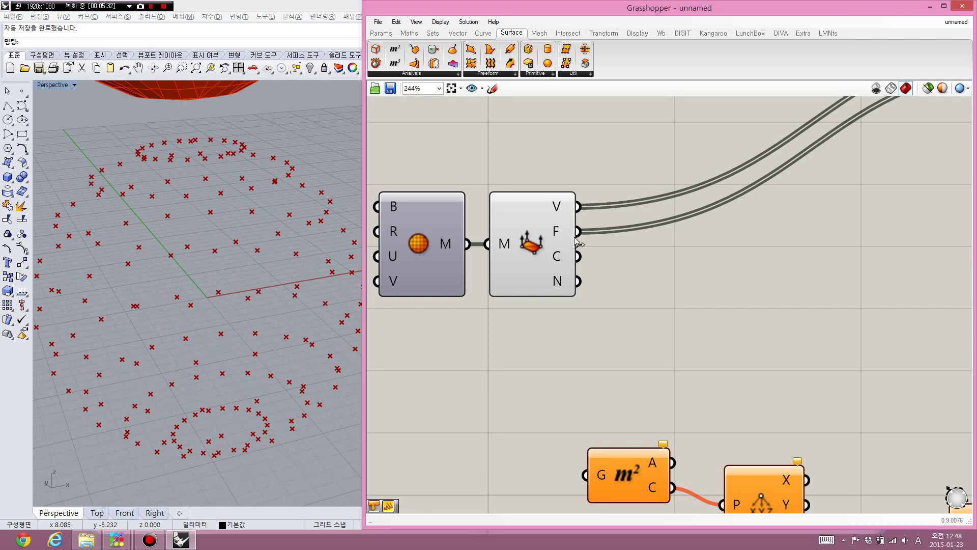
- Connect the V output of Deconstruct Mesh to the P input of the point deconstruction component, and delete the Area component
right_drag(578, 239, 546, 202)
drag(547, 169, 690, 467)
drag(646, 355, 551, 430)
right_drag(551, 430, 487, 314)
key(Delete)
- Examine the chain from the vertices' Z coordinates through the bounds to the gradient and its output wire
right_drag(643, 378, 475, 356)
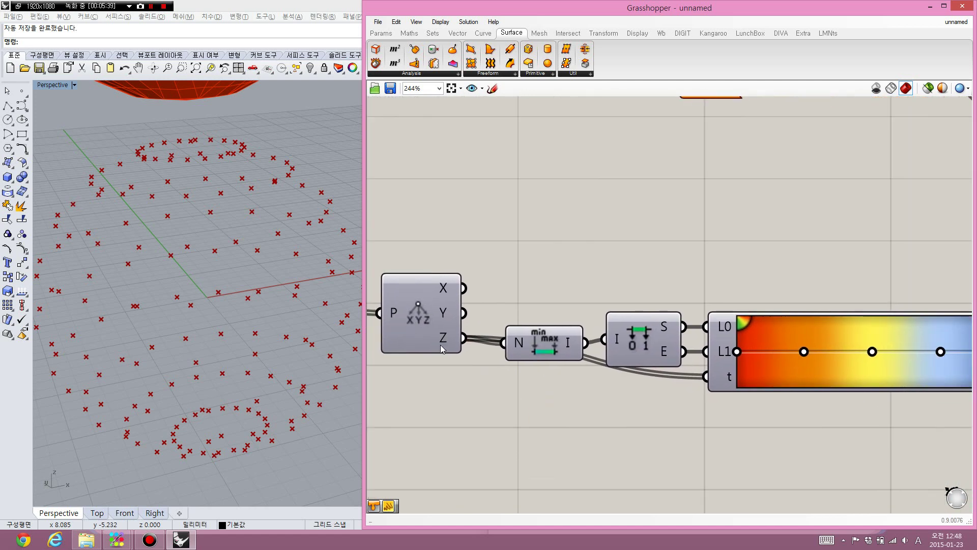
scroll(484, 357, down, 2)
click(688, 334)
scroll(688, 334, down, 3)
right_drag(689, 194, 691, 248)
scroll(701, 229, up, 2)
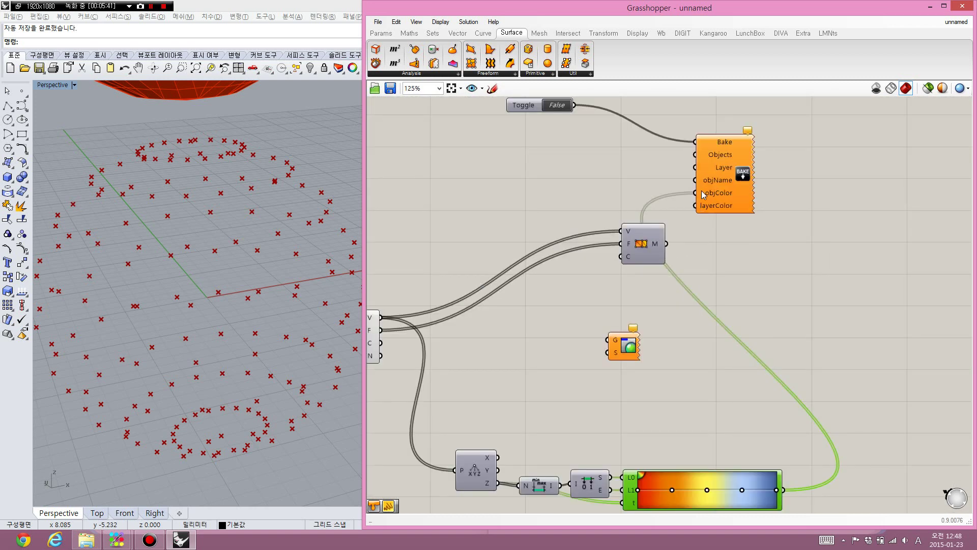
scroll(665, 252, up, 2)
- Turn off the preview of the Deconstruct Mesh component
drag(642, 255, 658, 291)
right_drag(470, 329, 743, 268)
scroll(743, 267, down, 1)
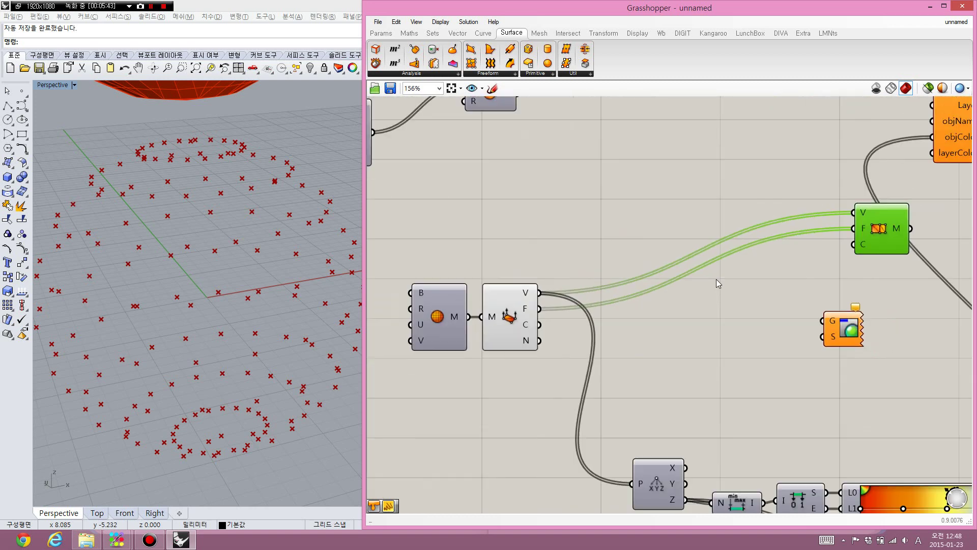
drag(577, 289, 485, 359)
key(ctrl+q)
click(587, 324)
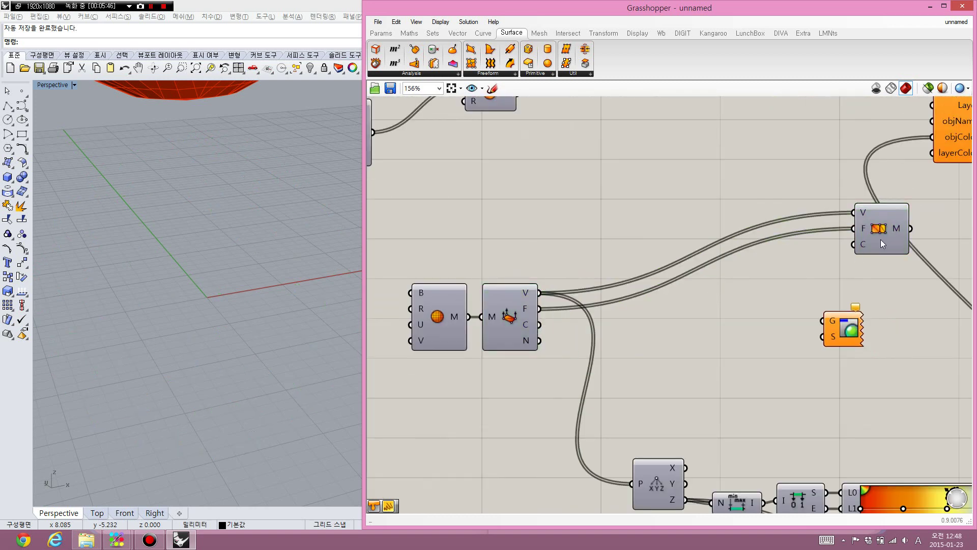
- Move the Construct Mesh component beside Deconstruct Mesh so that their V and F wires run straight
drag(880, 240, 655, 332)
scroll(652, 320, up, 3)
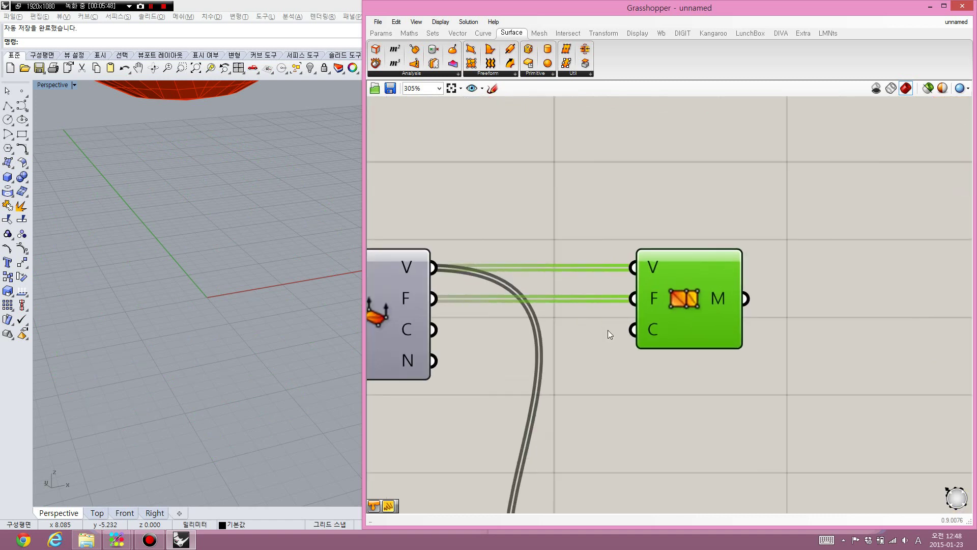
click(539, 343)
right_drag(539, 343, 582, 324)
key(ctrl+2)
mouse_move(477, 332)
mouse_down()
mouse_move(443, 320)
mouse_move(475, 320)
mouse_move(448, 300)
mouse_up()
mouse_move(642, 360)
mouse_down()
mouse_move(640, 323)
mouse_move(655, 307)
mouse_move(655, 319)
mouse_move(661, 312)
mouse_up()
key(Escape)
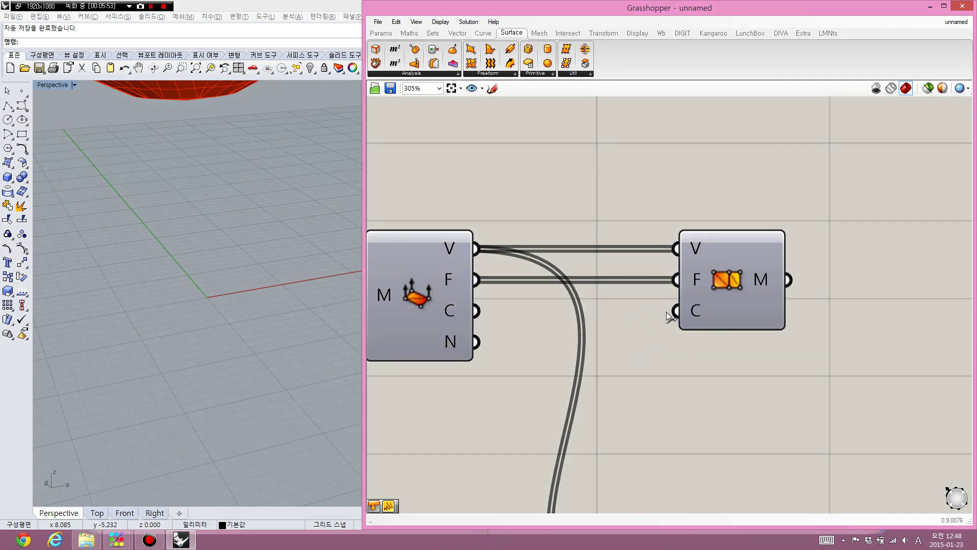
- Move the group of components from the point deconstruction to the gradient directly below the mesh components
scroll(611, 265, down, 4)
drag(781, 303, 532, 436)
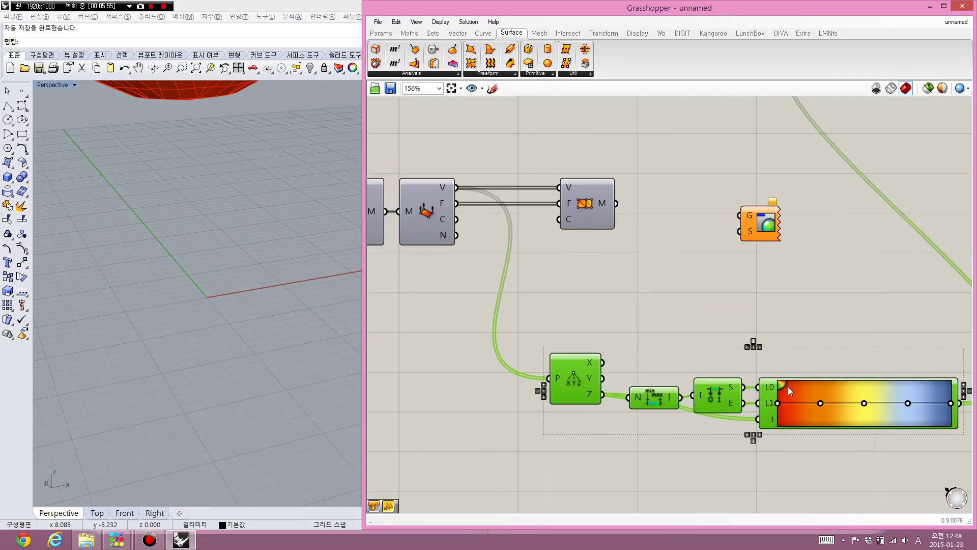
drag(788, 387, 566, 346)
click(585, 289)
right_drag(585, 290, 697, 302)
scroll(567, 207, up, 3)
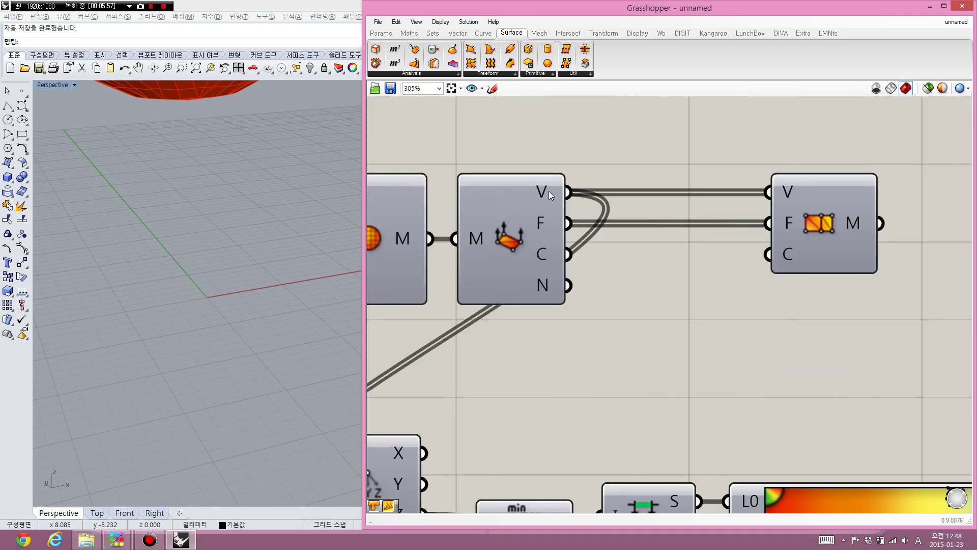
- Connect the gradient's output to the C input of the Construct Mesh component
mouse_move(549, 191)
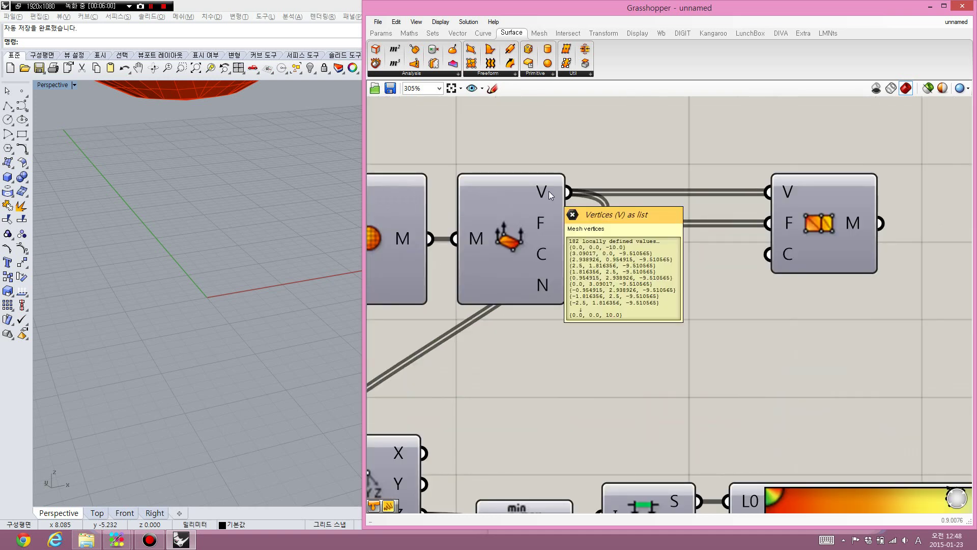
right_drag(669, 274, 558, 250)
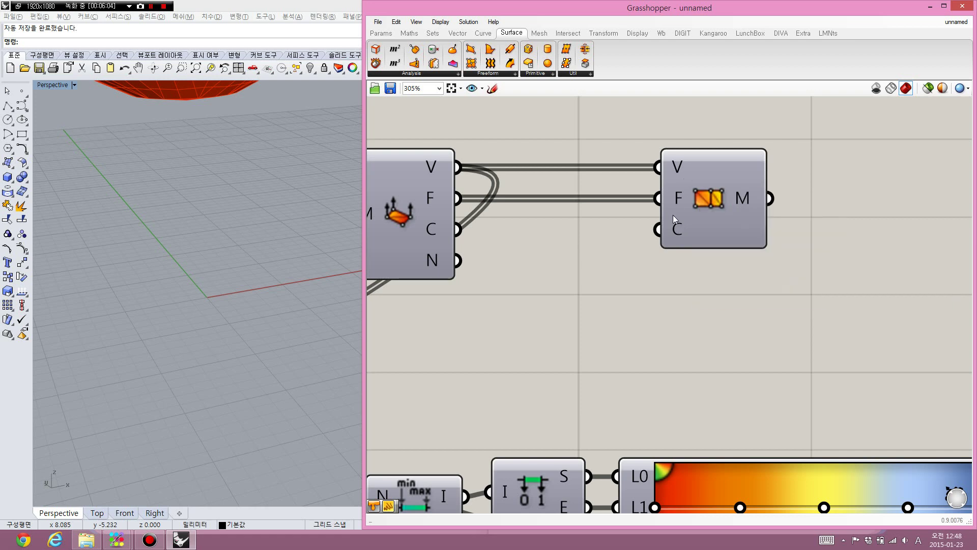
drag(660, 236, 860, 421)
scroll(549, 257, down, 1)
scroll(616, 279, down, 1)
drag(720, 305, 615, 279)
click(609, 273)
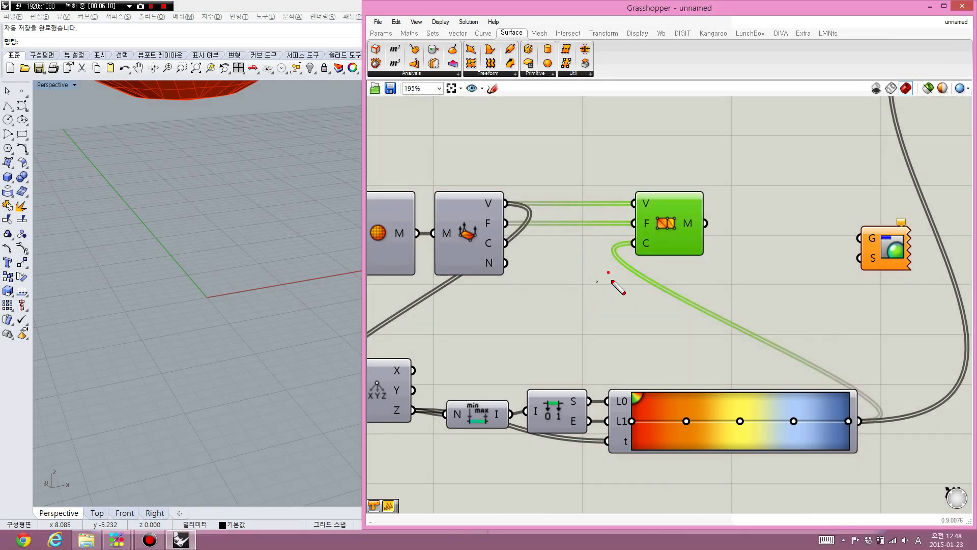
- Turn on the preview of Construct Mesh and inspect the height-coloured mesh sphere in the viewport
click(676, 228)
key(ctrl+q)
click(651, 296)
right_drag(260, 245, 249, 269)
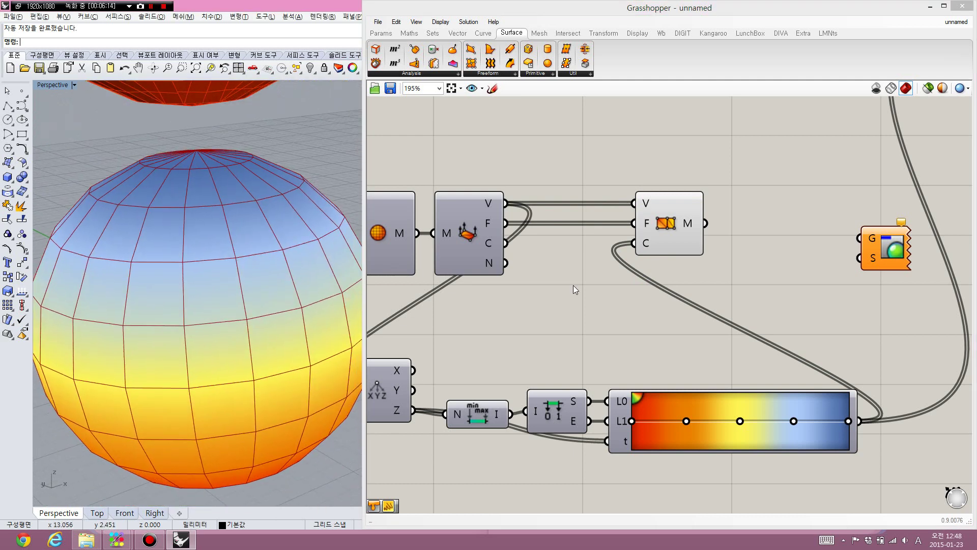
click(677, 239)
click(639, 257)
scroll(657, 240, up, 3)
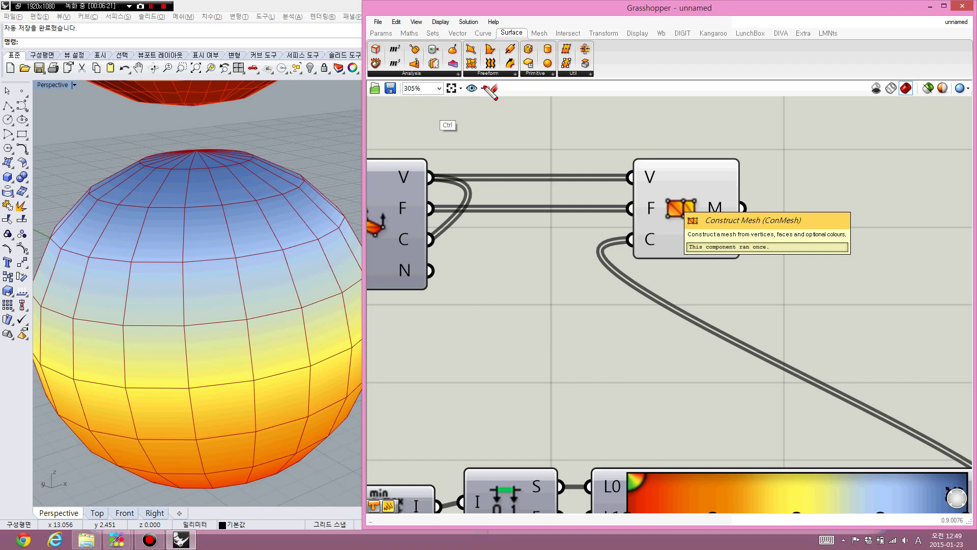
mouse_move(629, 171)
mouse_down()
mouse_move(657, 173)
mouse_move(640, 167)
mouse_up()
mouse_move(661, 248)
mouse_down()
mouse_move(636, 243)
mouse_move(644, 258)
mouse_up()
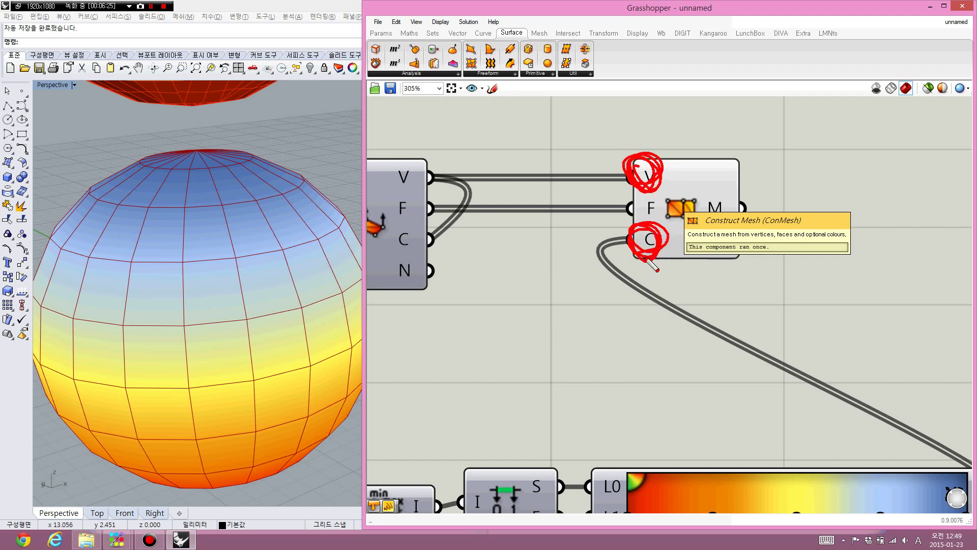
drag(659, 177, 664, 232)
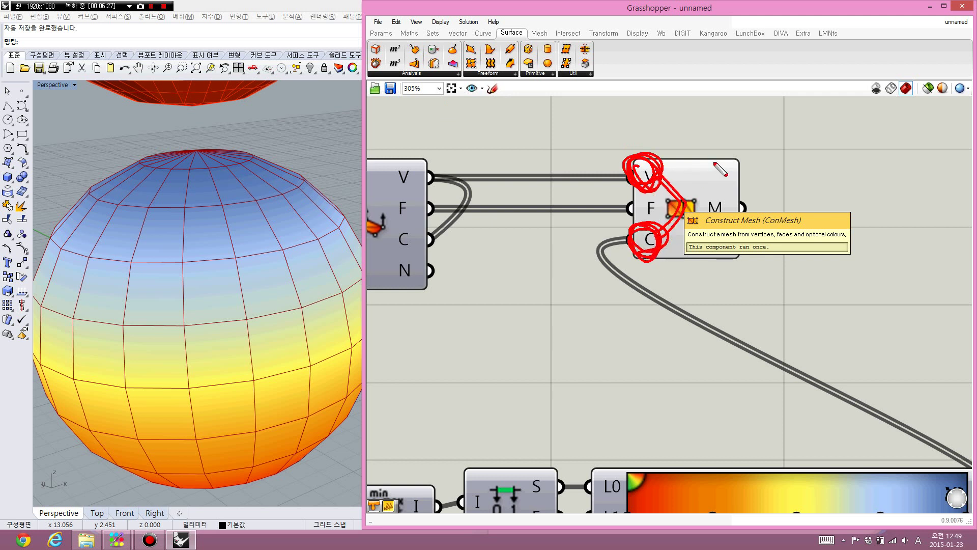
drag(714, 162, 712, 194)
mouse_move(610, 204)
mouse_down()
mouse_move(656, 207)
mouse_move(640, 211)
mouse_up()
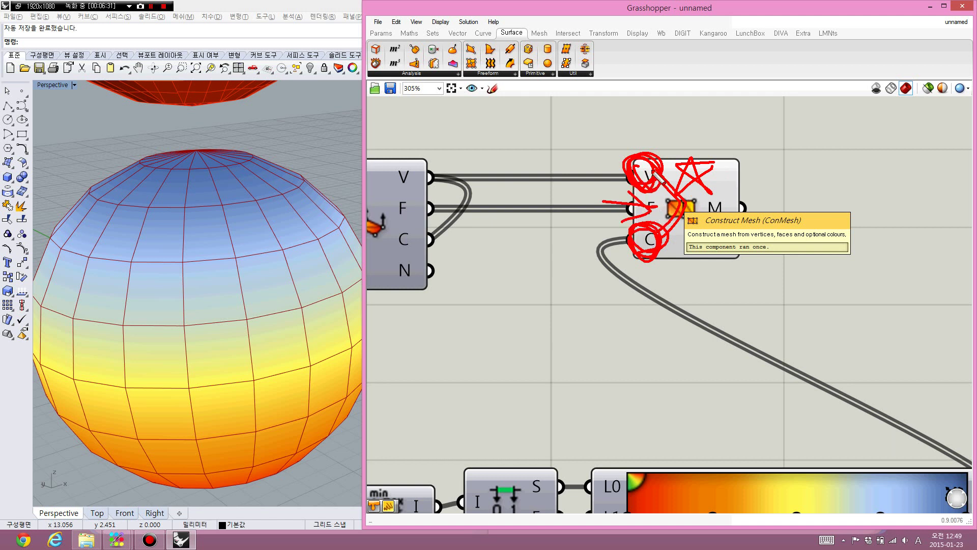
drag(509, 305, 508, 304)
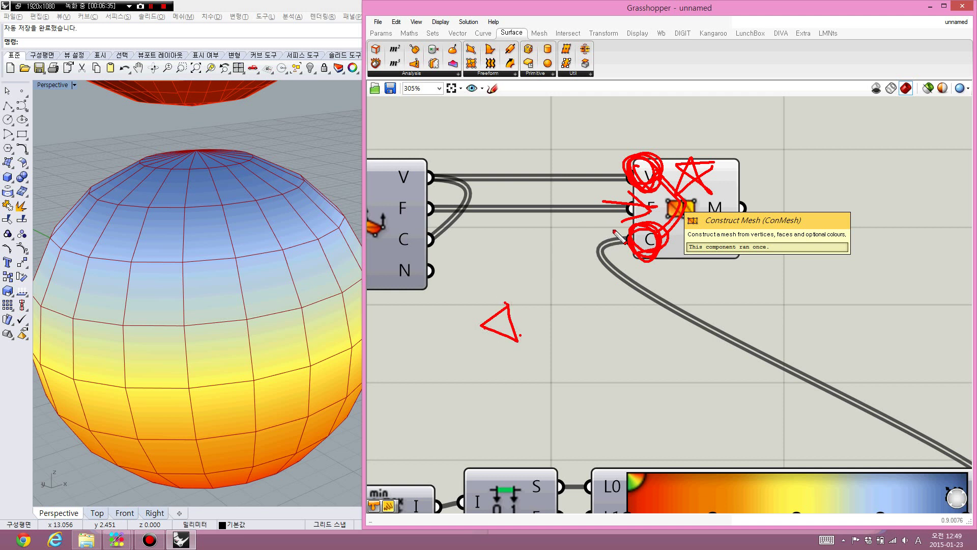
drag(586, 236, 620, 246)
drag(603, 252, 614, 238)
drag(580, 172, 614, 176)
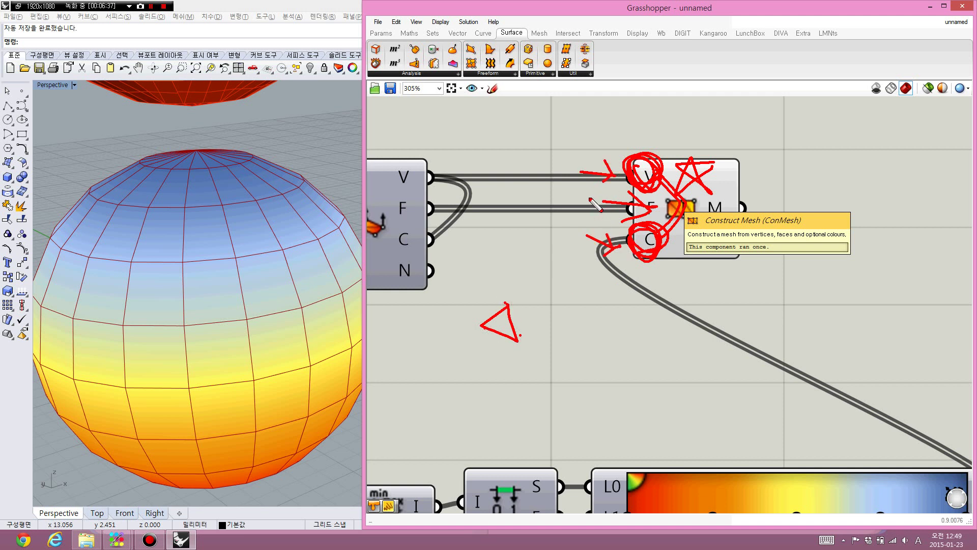
click(255, 200)
click(277, 196)
right_click(278, 237)
click(314, 233)
right_click(315, 233)
click(279, 218)
click(261, 199)
click(285, 193)
mouse_move(712, 269)
mouse_down()
mouse_move(768, 144)
mouse_move(723, 245)
mouse_move(610, 255)
mouse_up()
key(Escape)
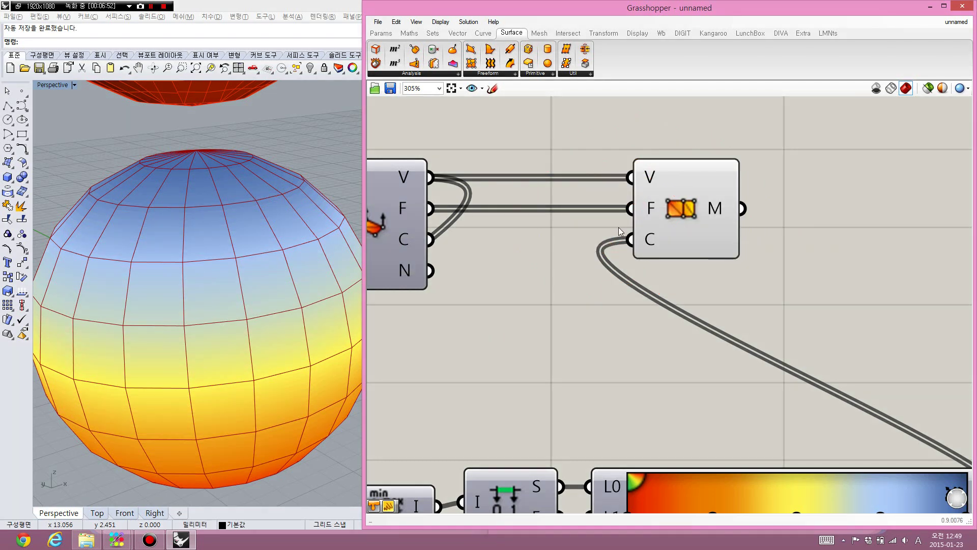
- Bake the height-coloured mesh from the Construct Mesh component into the Rhino document
click(690, 219)
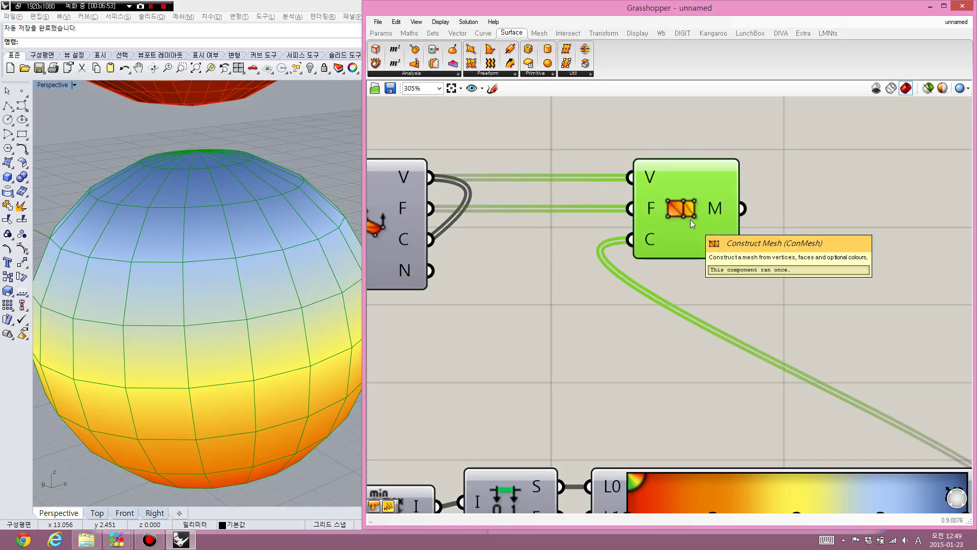
right_click(683, 219)
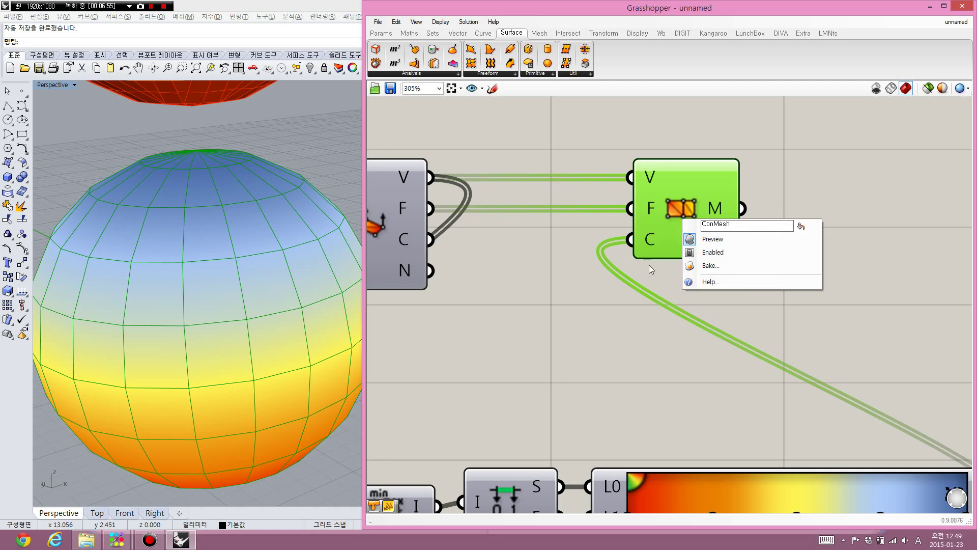
click(649, 265)
scroll(645, 288, down, 4)
right_drag(772, 240, 641, 280)
scroll(539, 307, up, 5)
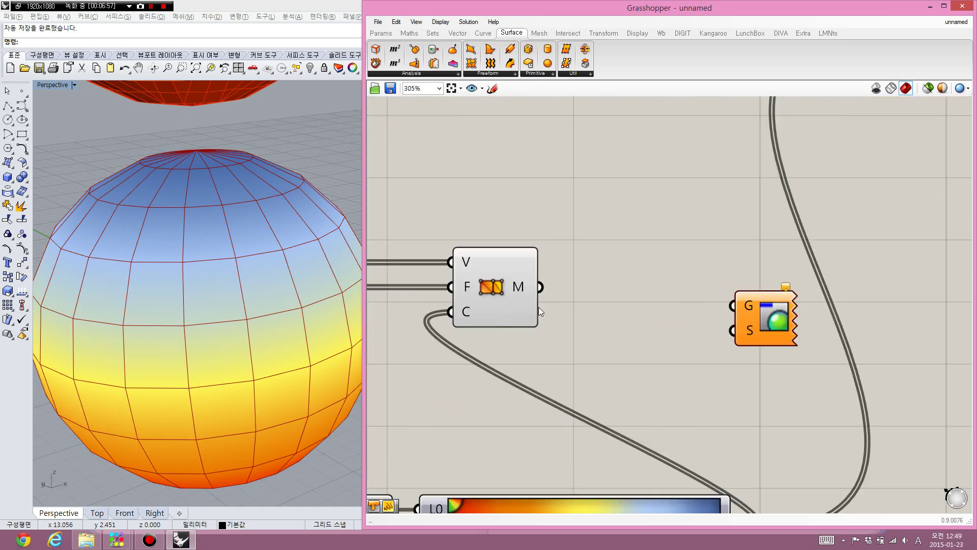
click(497, 285)
middle_click(491, 286)
click(504, 309)
- Move the baked mesh sphere straight up so it sits between the preview sphere and the faceted sphere
click(265, 294)
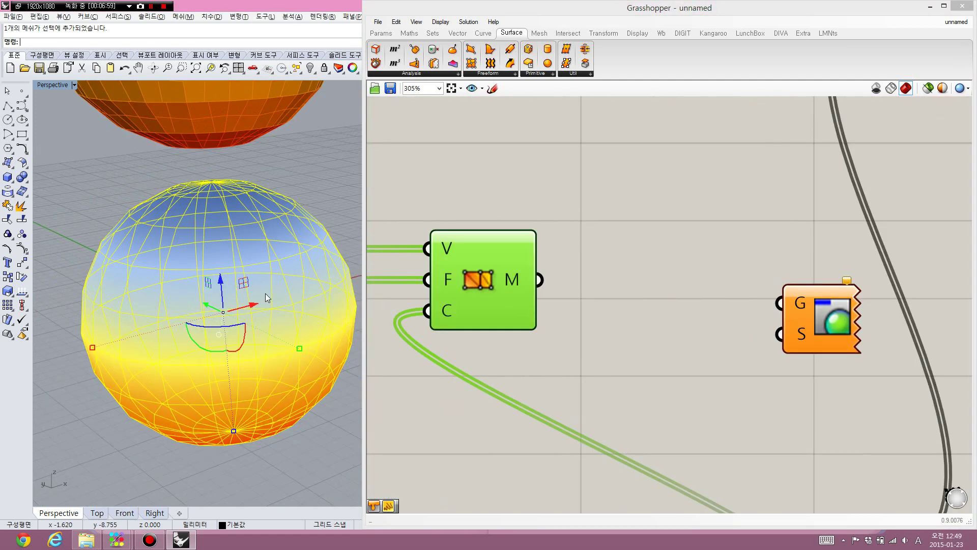
scroll(265, 293, down, 3)
drag(230, 299, 229, 93)
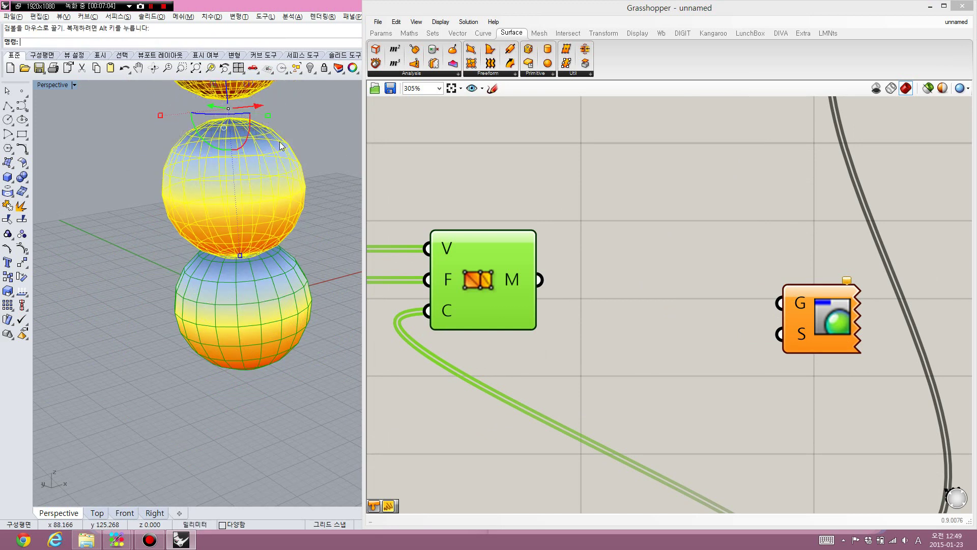
click(297, 128)
shift+right_drag(268, 190, 247, 298)
scroll(247, 298, down, 4)
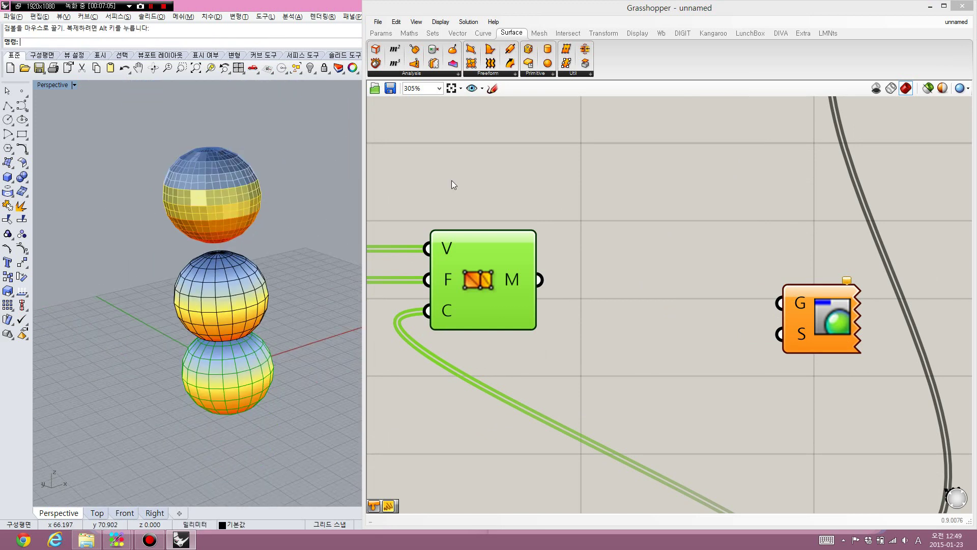
- Close the Grasshopper window and examine the baked mesh sphere's smooth vertex colours up close in the Rhino viewport
click(962, 5)
scroll(232, 296, up, 8)
scroll(341, 256, down, 4)
right_drag(354, 255, 354, 288)
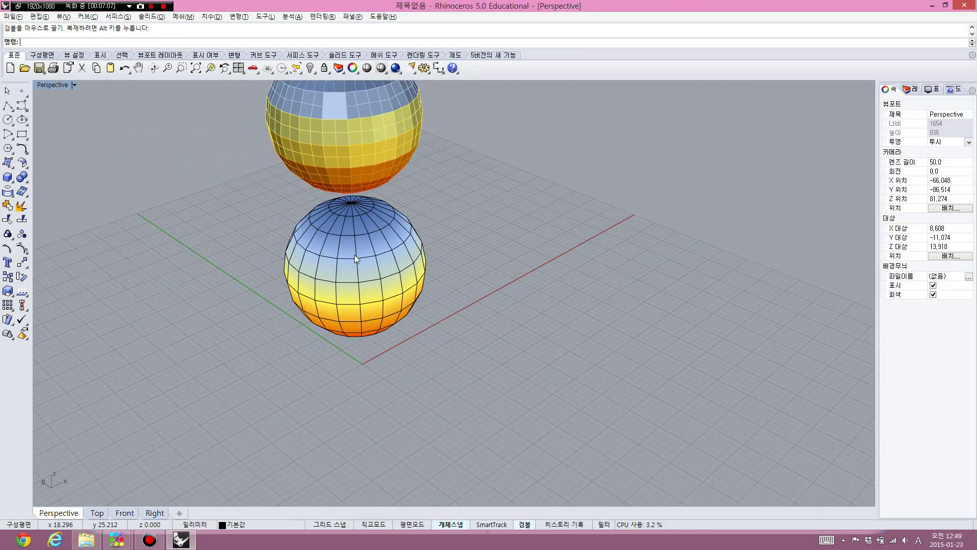
shift+right_drag(384, 256, 385, 286)
scroll(384, 256, up, 4)
scroll(383, 265, up, 2)
click(382, 249)
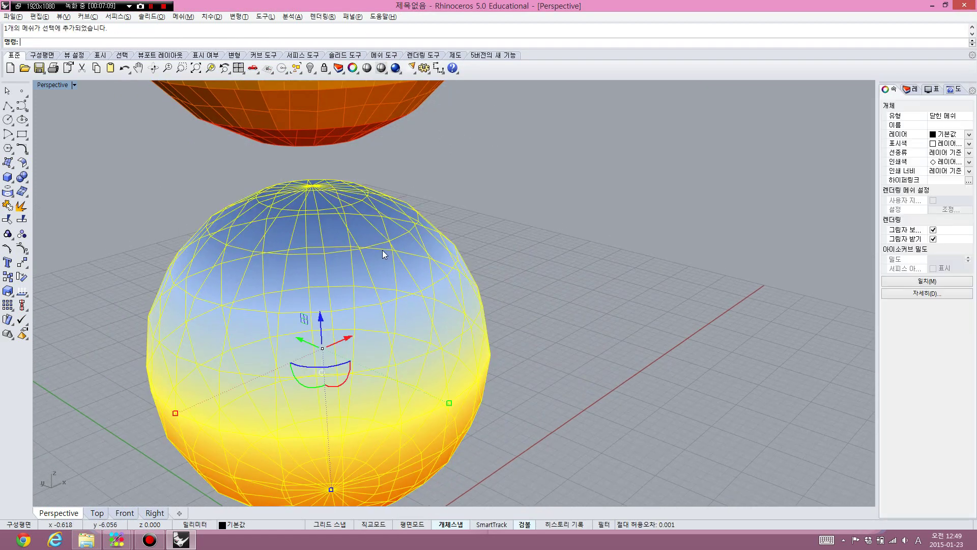
- In the Rhino options for the Shaded display mode, turn mesh wires off and back on, and accept the settings
click(438, 199)
text(Options)
key(Return)
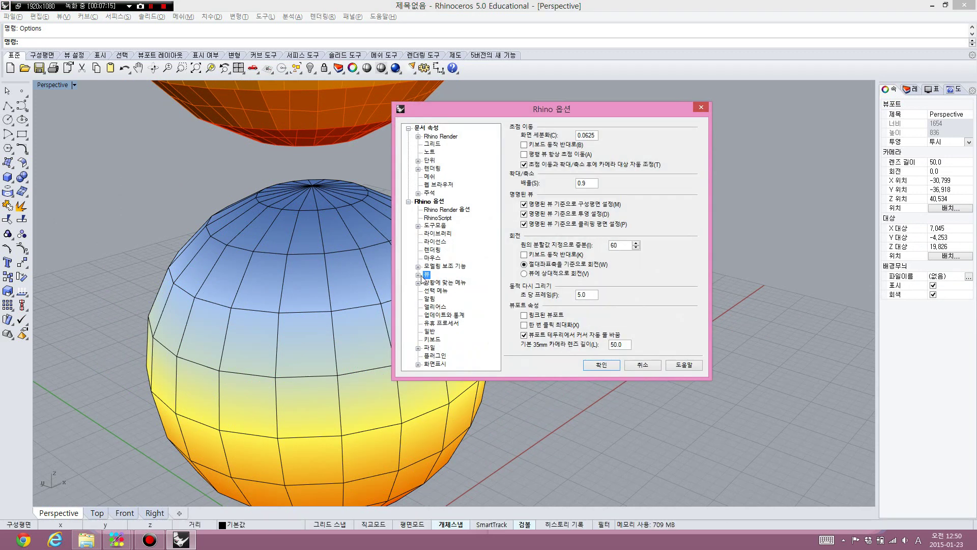
click(419, 275)
click(428, 282)
click(449, 299)
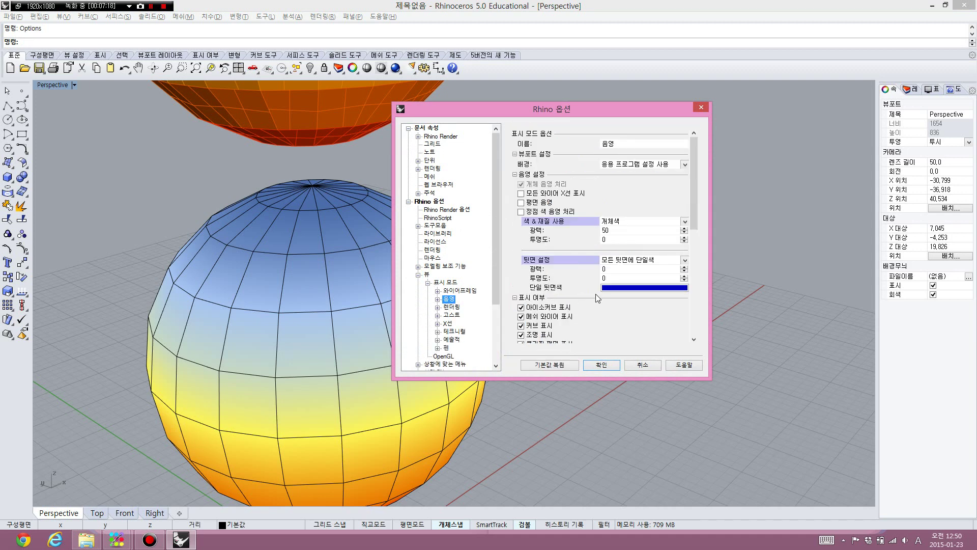
scroll(590, 306, down, 2)
click(521, 317)
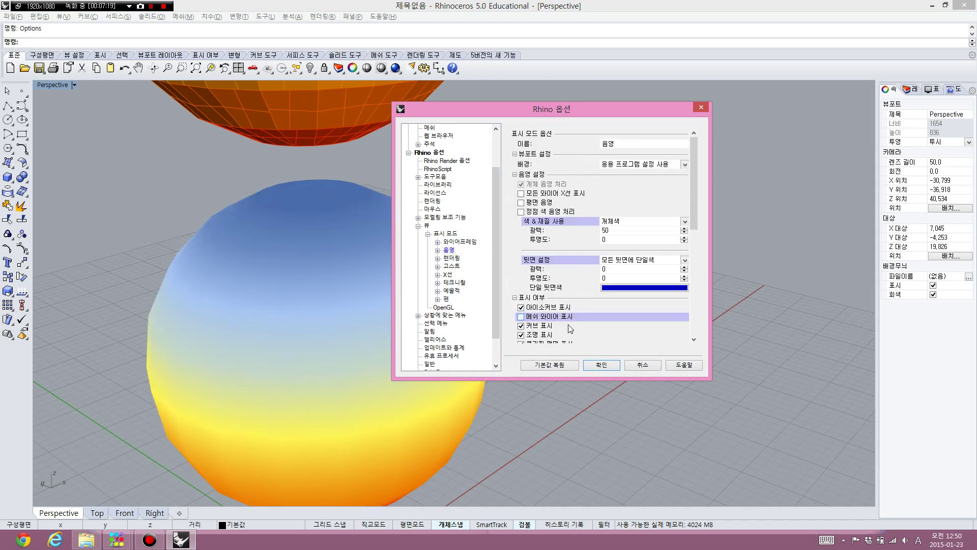
click(522, 316)
click(597, 365)
- Reopen the Grasshopper window by running the Grasshopper command in Rhino
text(Grs)
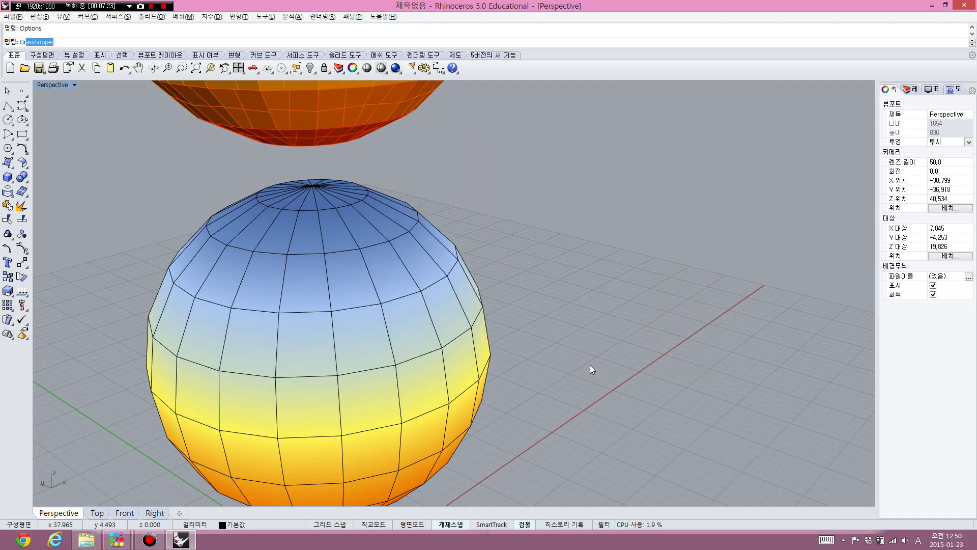
key(Return)
text(Grasshopper)
key(Return)
- Hide the baked mesh sphere in the Rhino viewport and undo the hiding
click(306, 355)
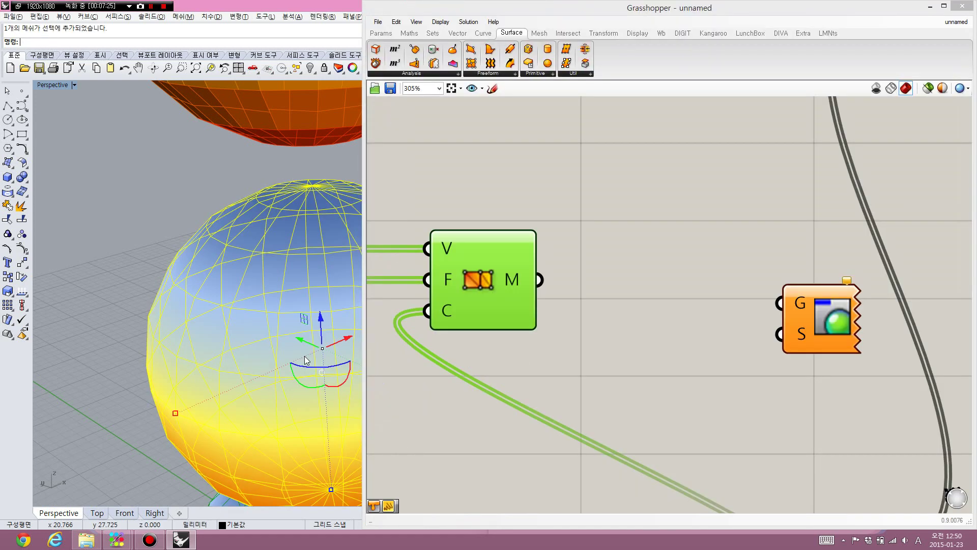
shift+right_drag(304, 356, 230, 296)
scroll(230, 296, down, 6)
key(ctrl+h)
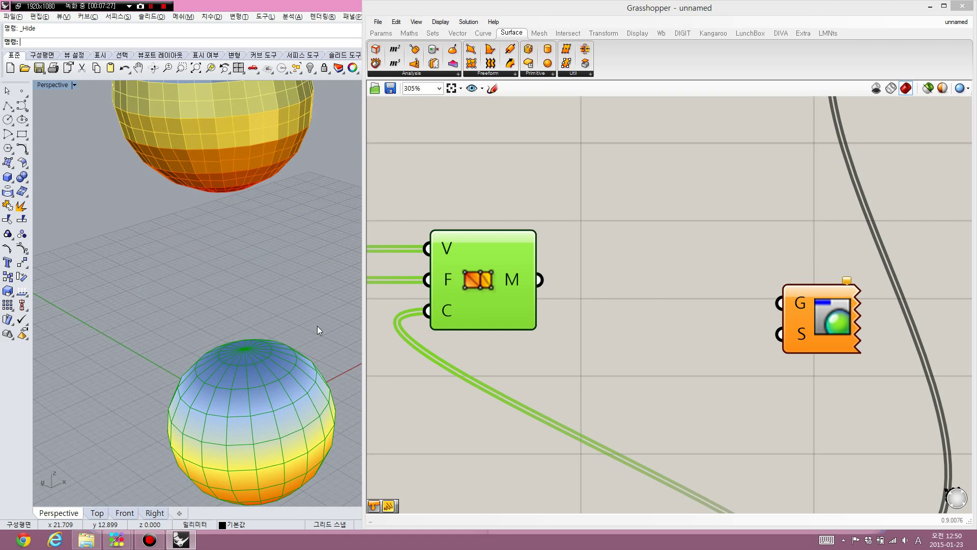
key(ctrl+z)
- Deselect Construct Mesh and examine the definition around the Bake component's objColor input, comparing it with the coloured spheres
right_drag(496, 341, 557, 255)
click(542, 296)
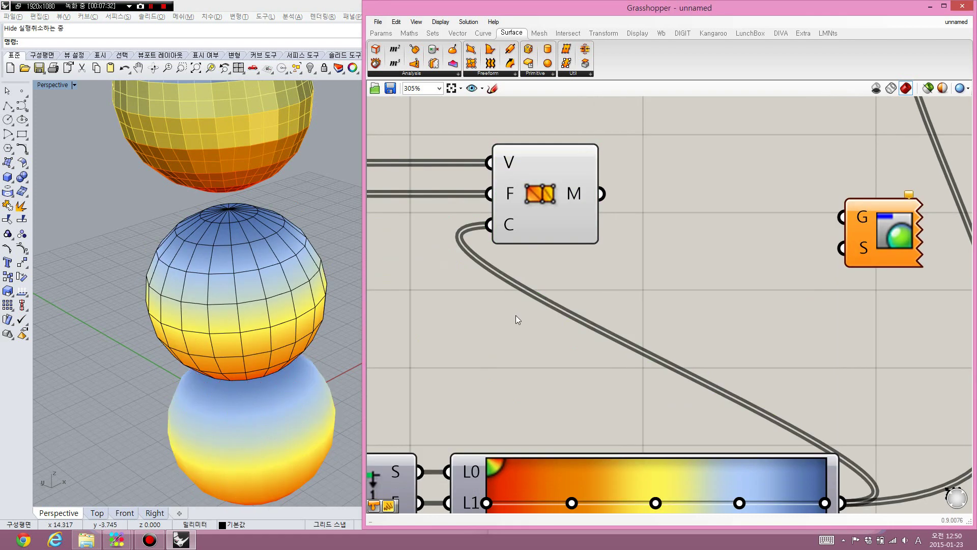
scroll(515, 316, down, 10)
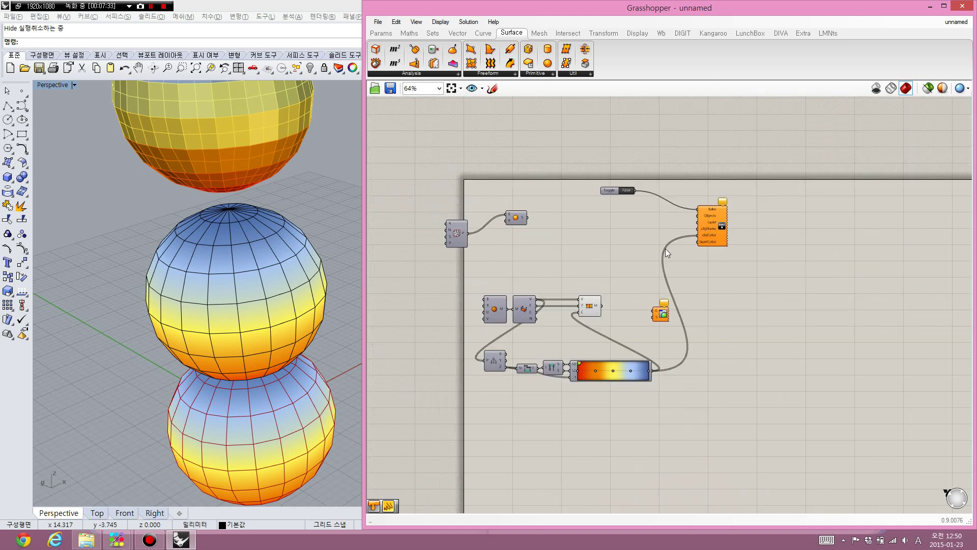
scroll(696, 234, up, 2)
click(722, 224)
scroll(723, 222, up, 3)
click(624, 243)
scroll(625, 243, down, 4)
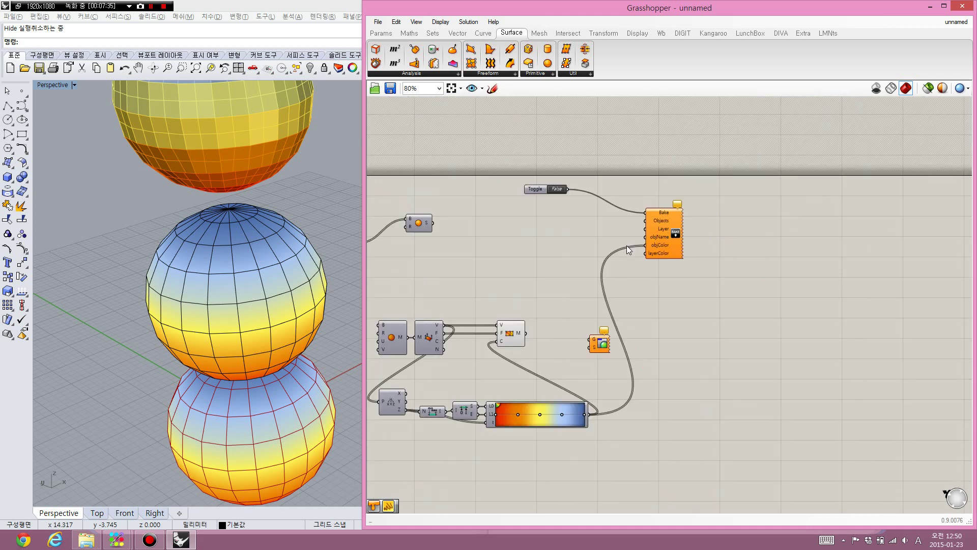
scroll(626, 246, up, 4)
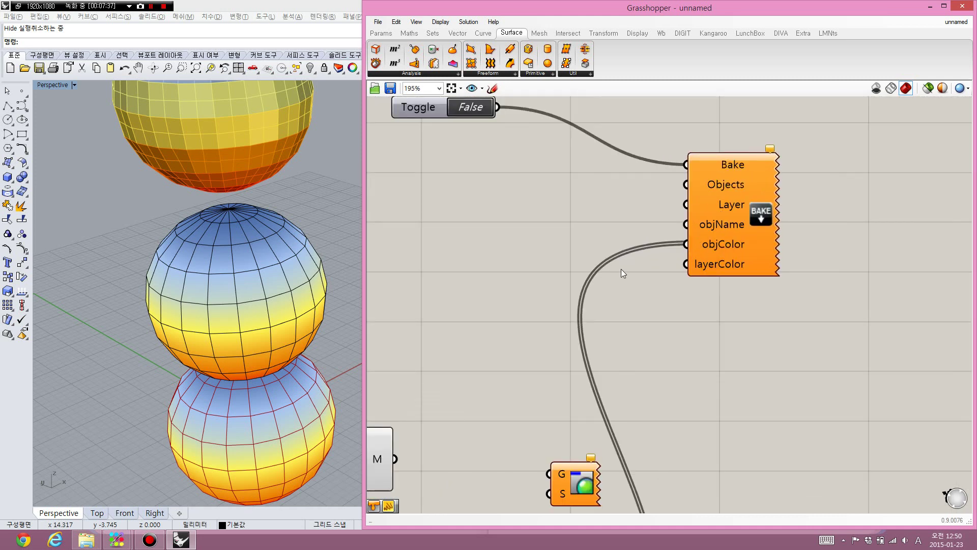
right_drag(566, 288, 620, 264)
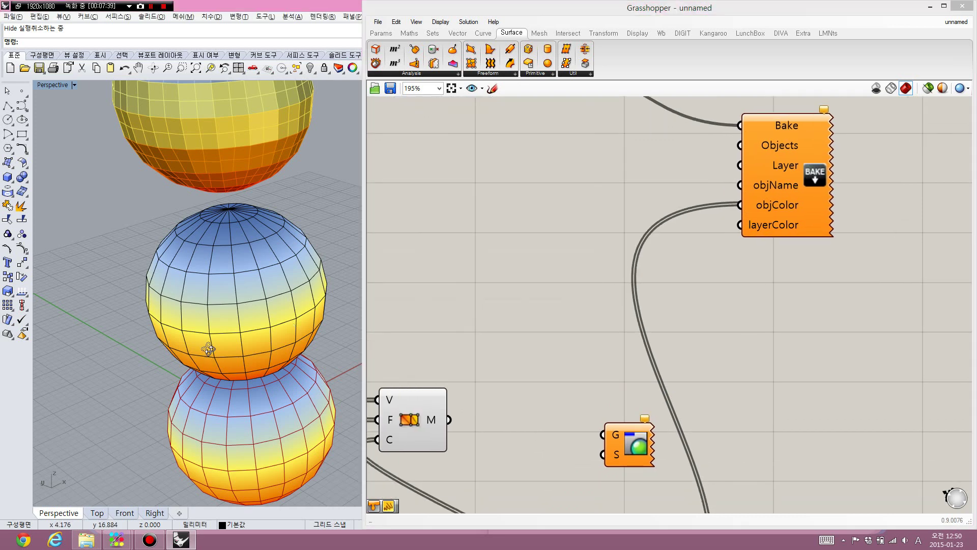
mouse_move(208, 349)
right_down()
mouse_move(207, 327)
mouse_move(208, 346)
right_up()
right_drag(464, 327, 631, 265)
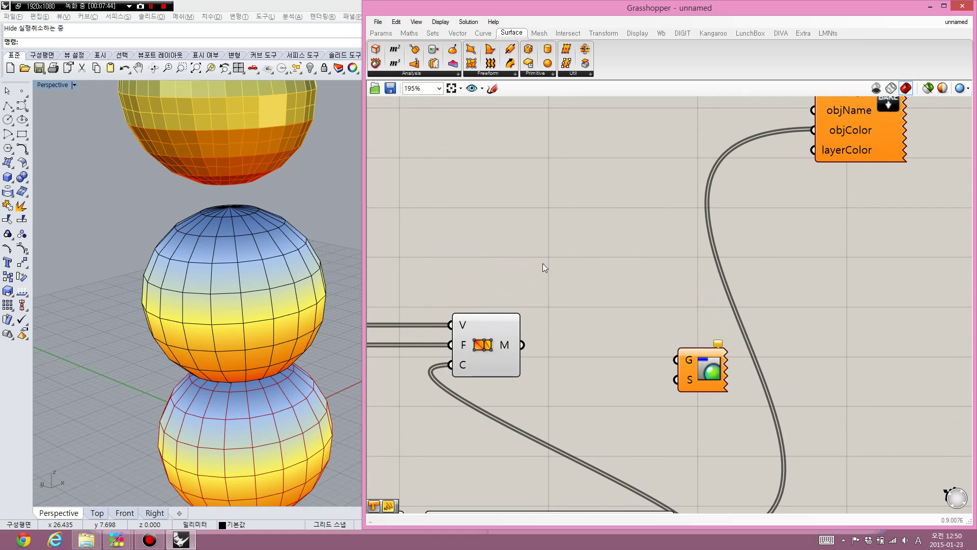
right_drag(543, 263, 499, 268)
right_drag(716, 220, 615, 316)
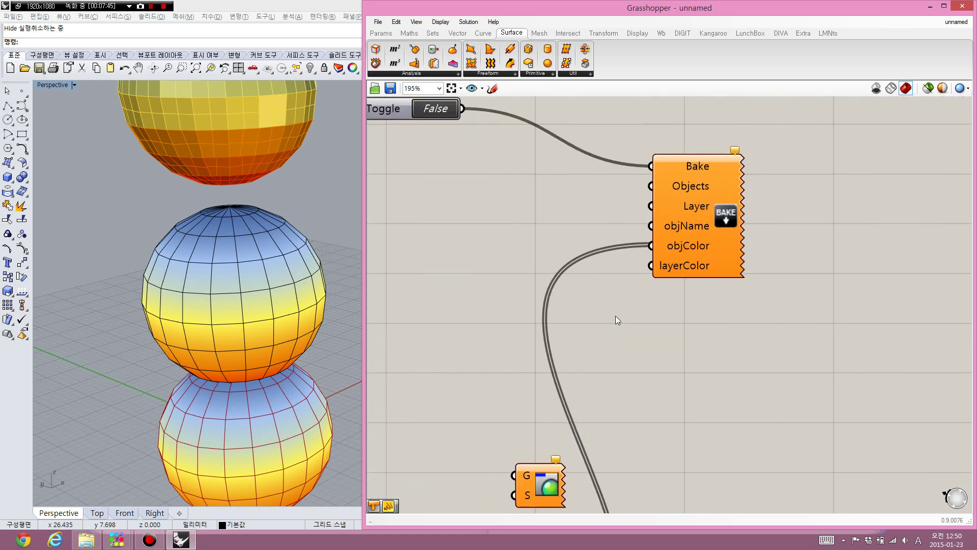
- Display the LunchBox plug-in's set of components
click(680, 228)
click(637, 138)
click(752, 33)
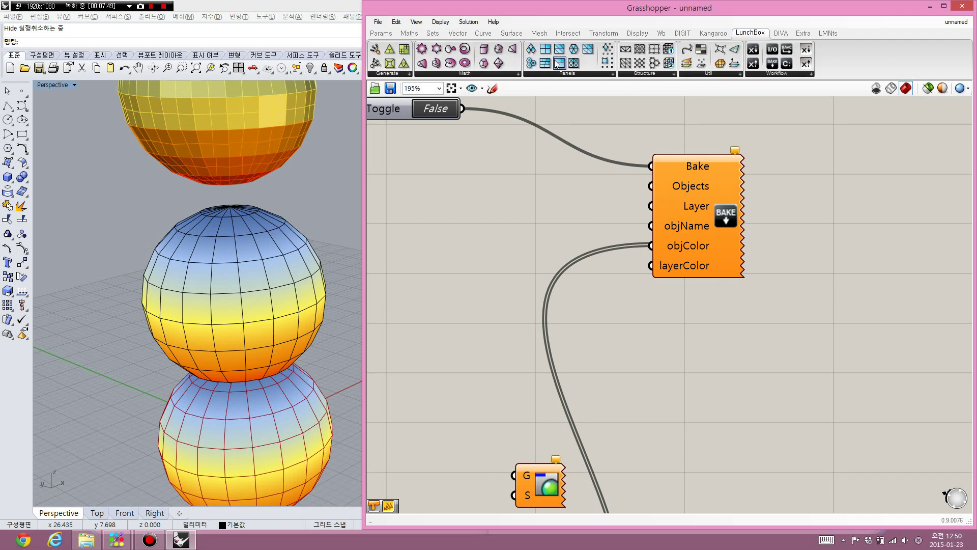